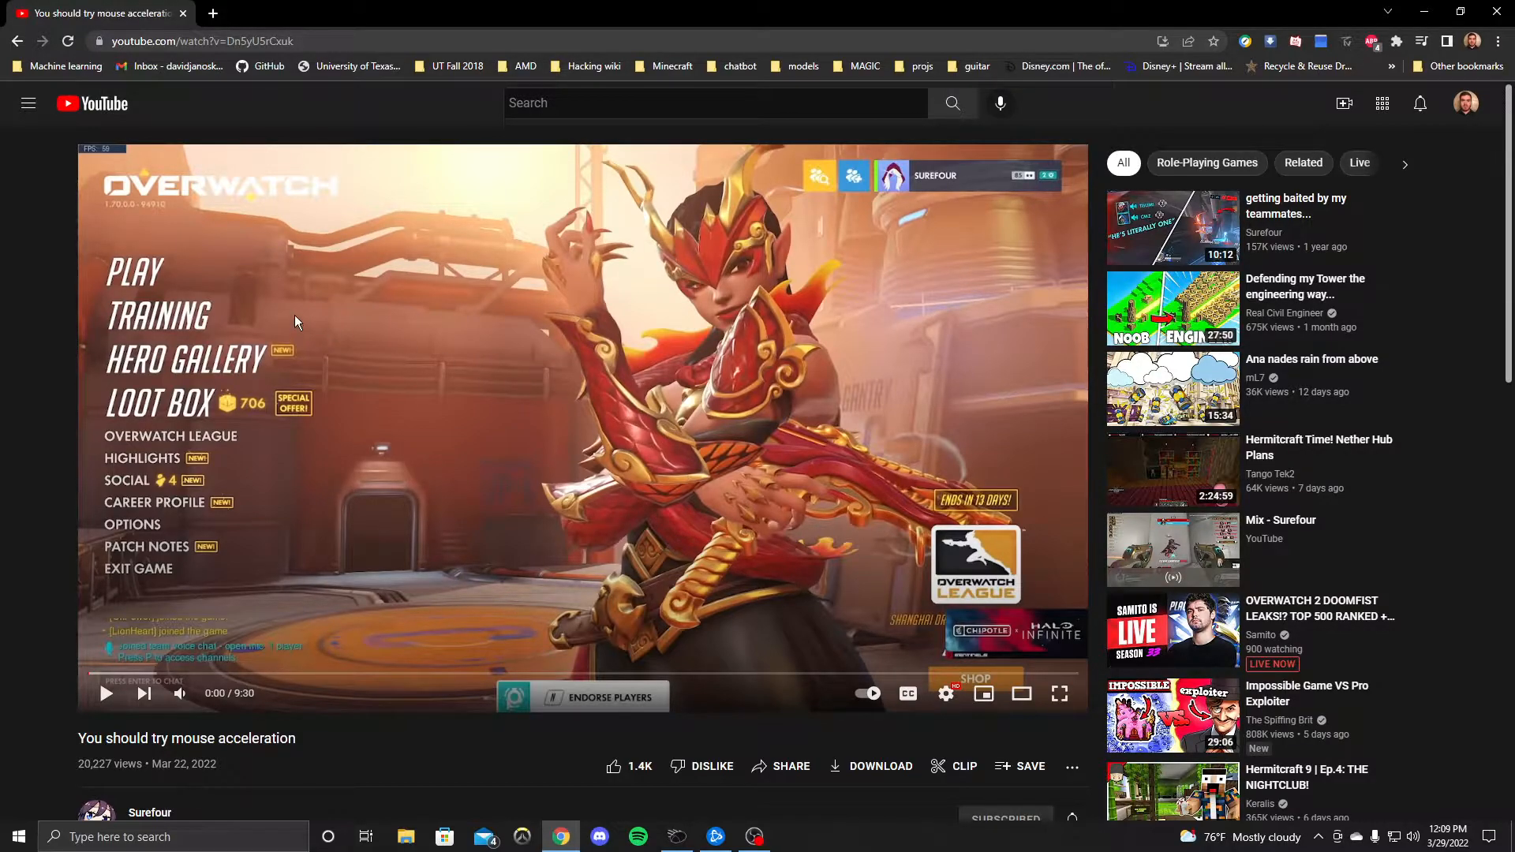
- Search Google for "raw accl" in a new browser tab and open the rawaccel Guide.md result on GitHub
{"action": "left_click", "coordinate": [212, 13]}
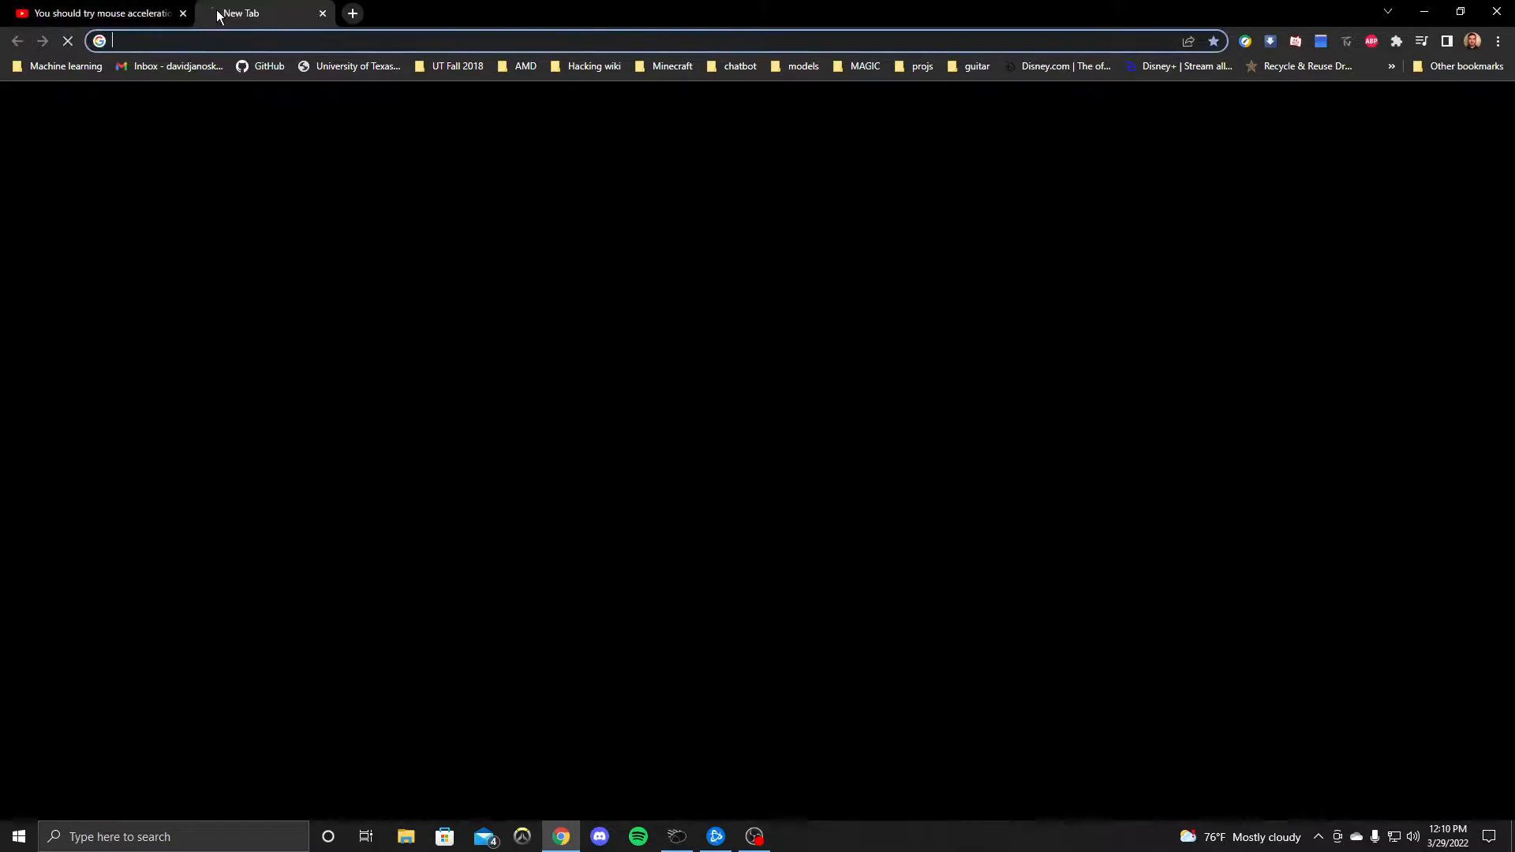
{"action": "type", "text": "raw accl"}
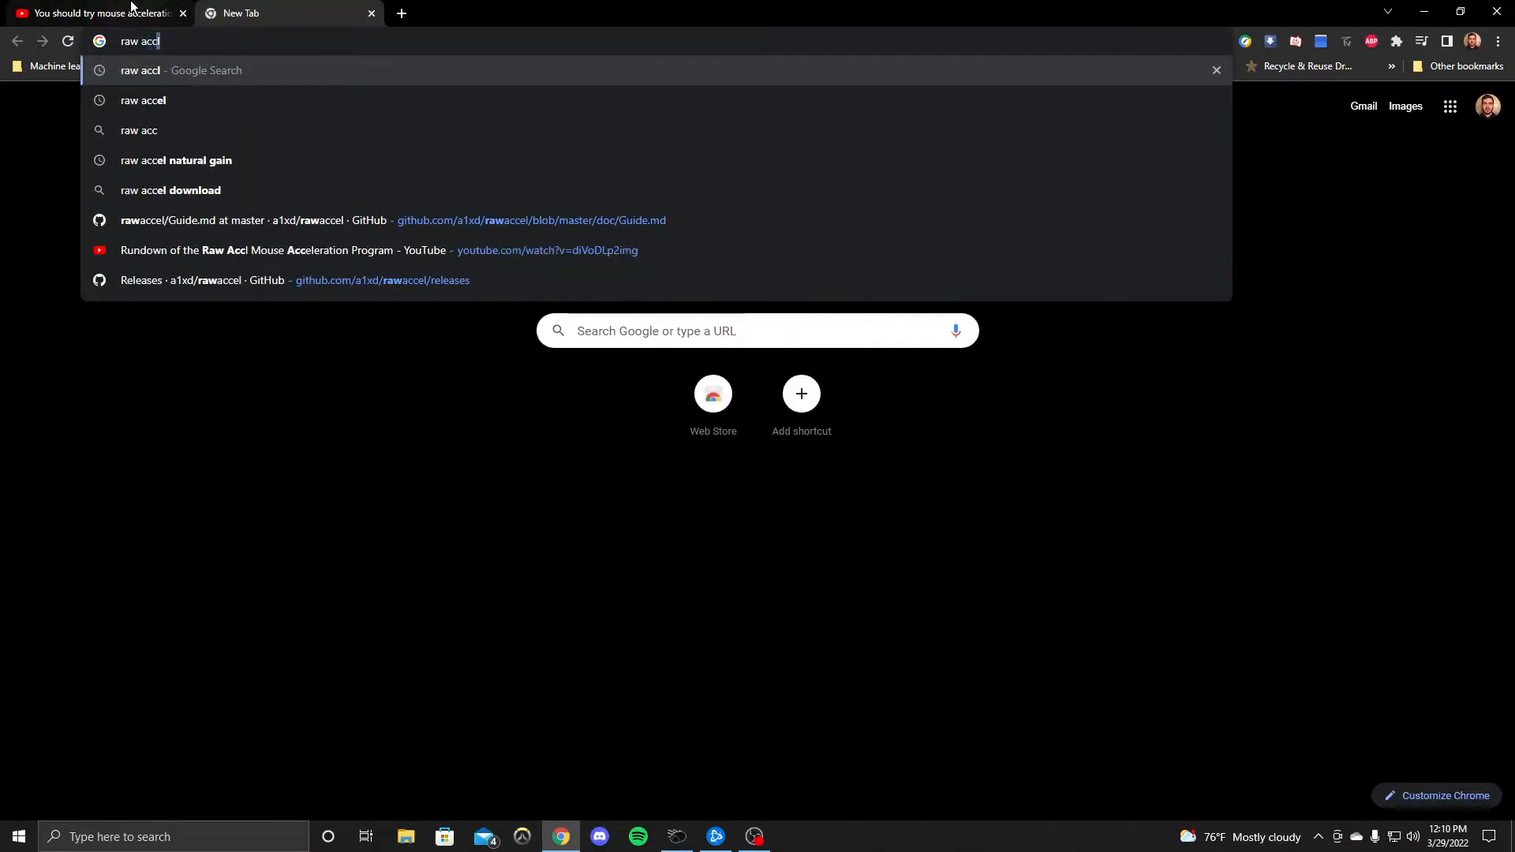
{"action": "key", "text": "Return"}
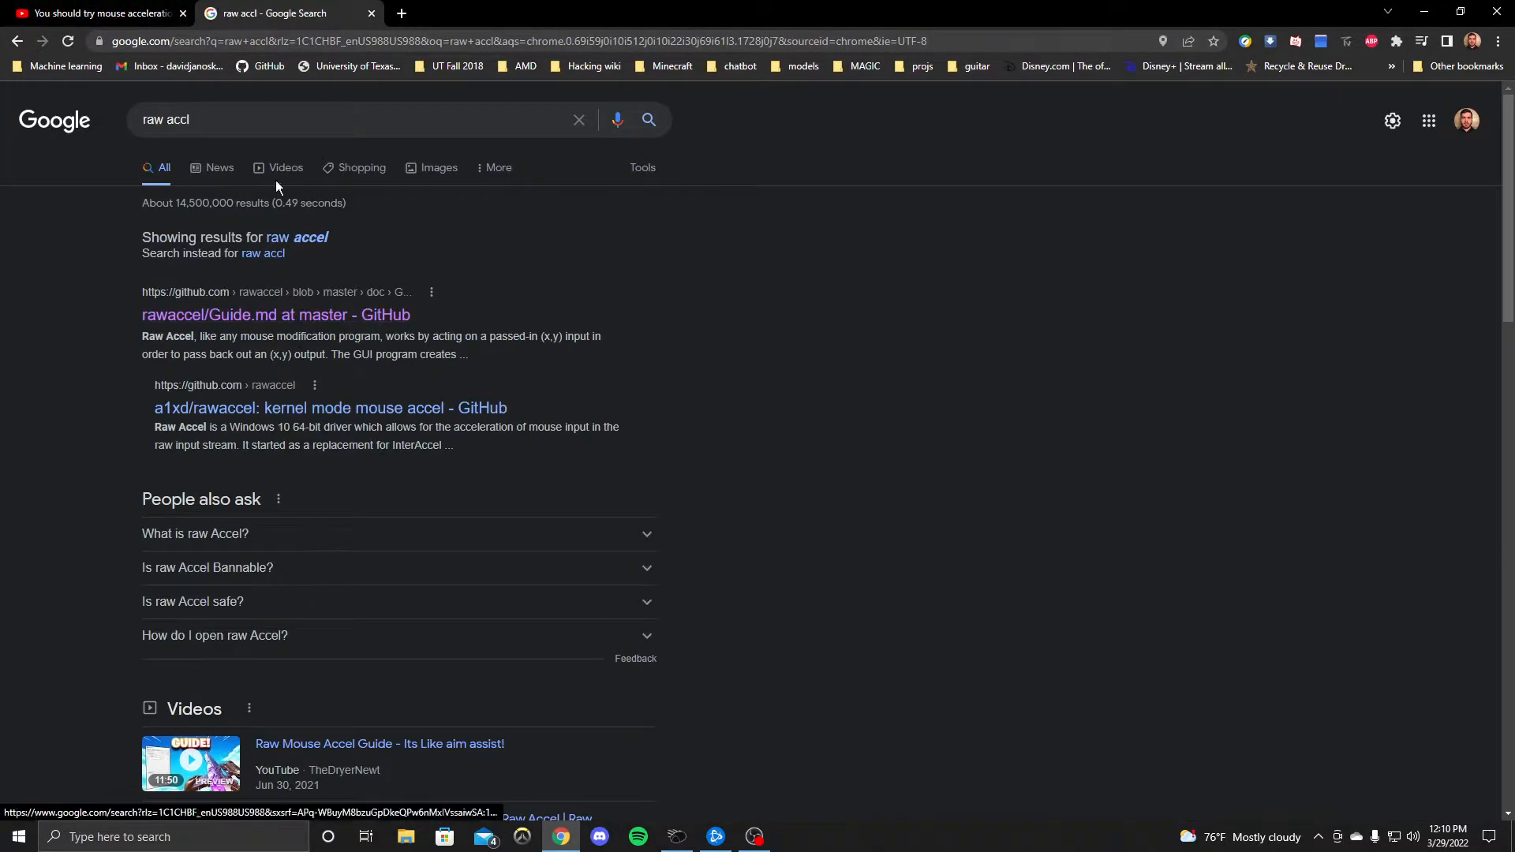
{"action": "left_click", "coordinate": [277, 316]}
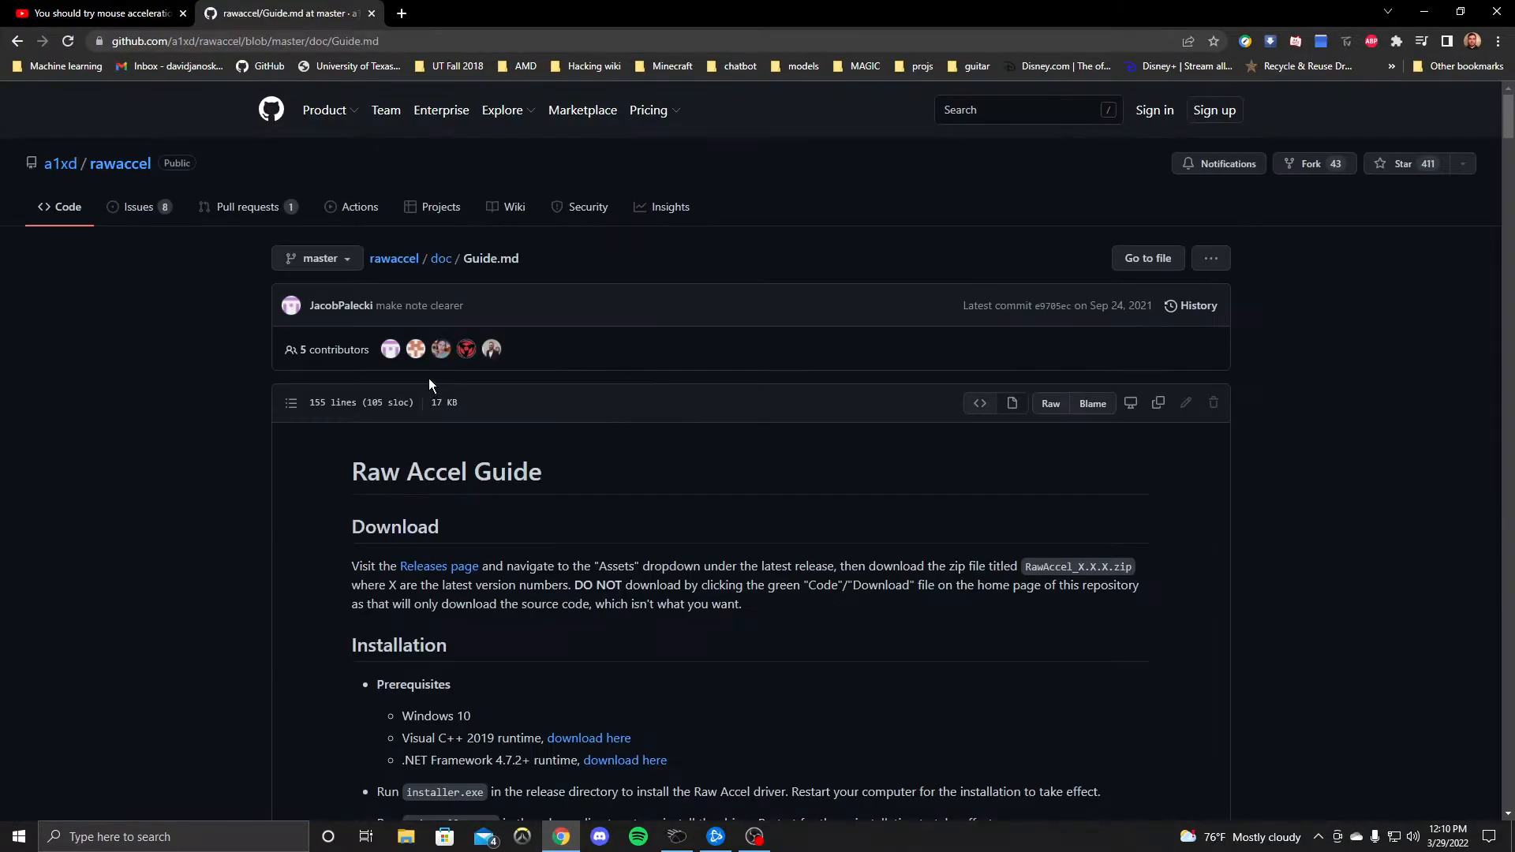
- Open the Releases page linked in the guide's download section and go to the v1.6.0 assets
{"action": "scroll", "coordinate": [429, 379], "scroll_direction": "down", "scroll_amount": 4}
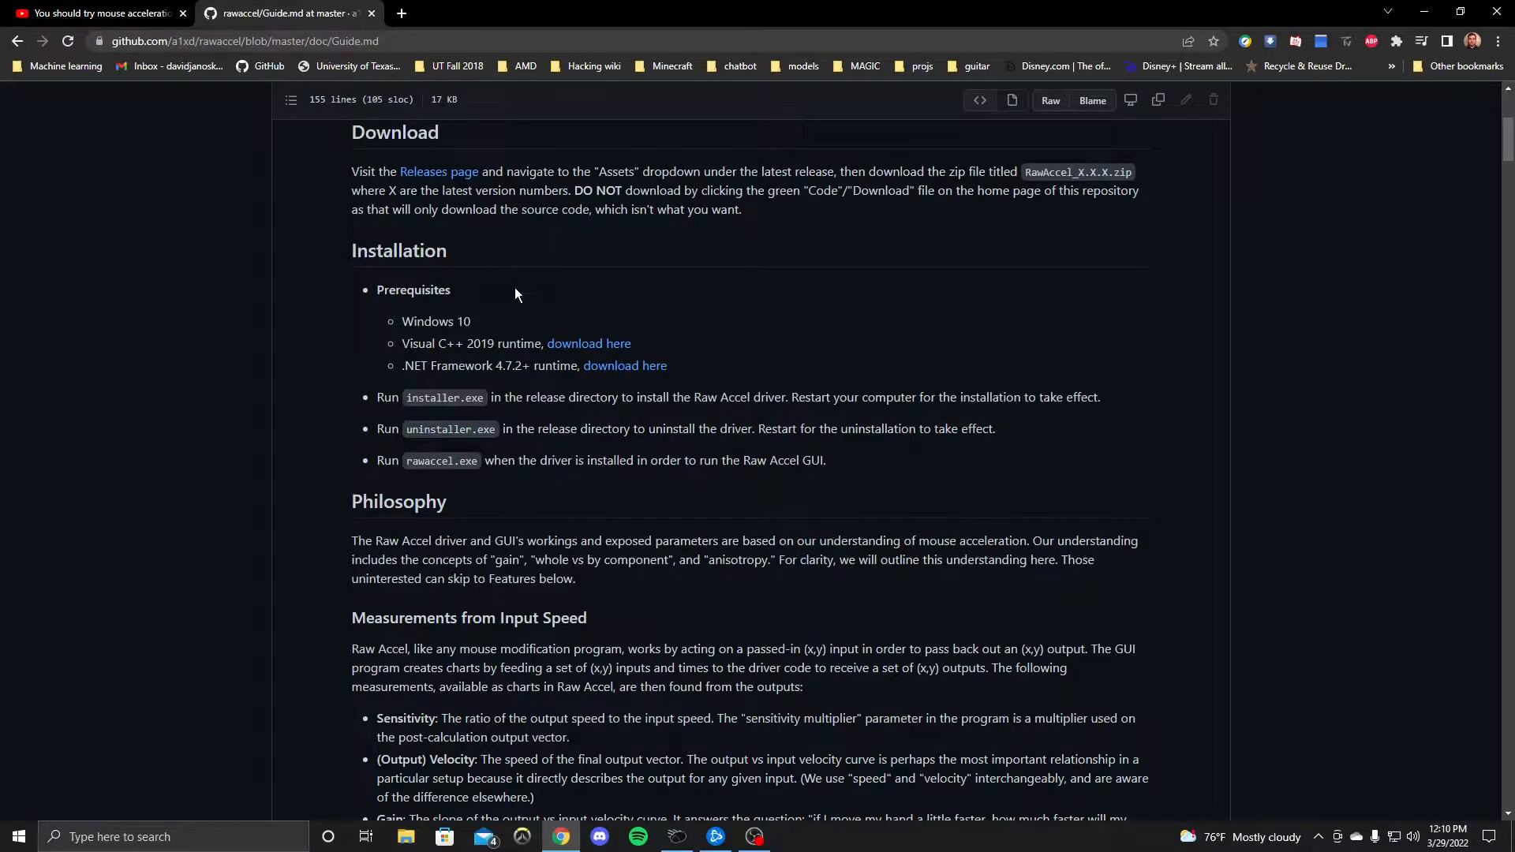
{"action": "scroll", "coordinate": [513, 293], "scroll_direction": "up", "scroll_amount": 1}
{"action": "left_click", "coordinate": [455, 253]}
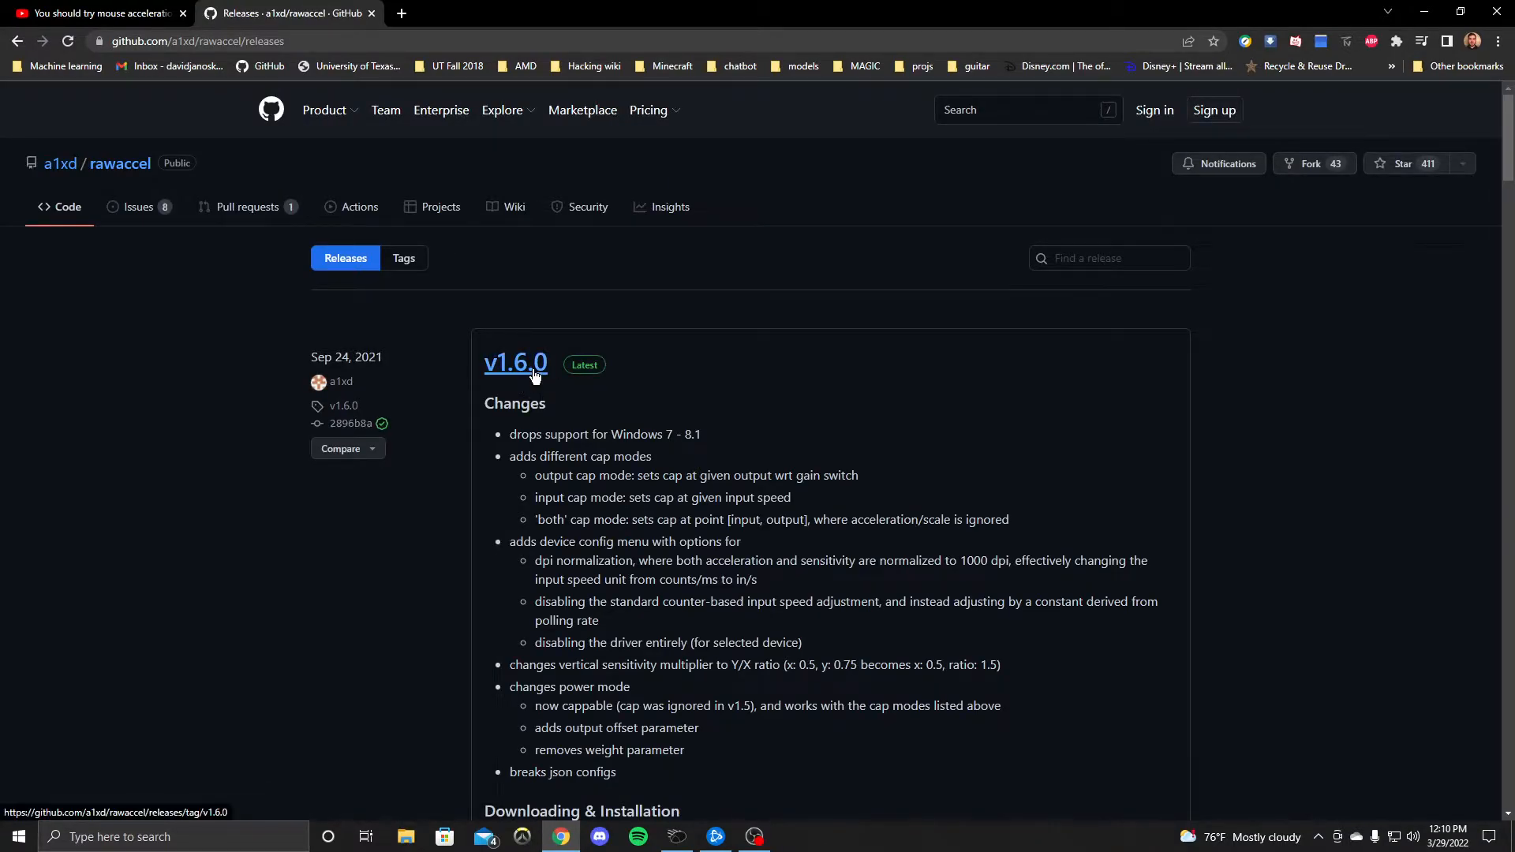
{"action": "scroll", "coordinate": [631, 414], "scroll_direction": "down", "scroll_amount": 9}
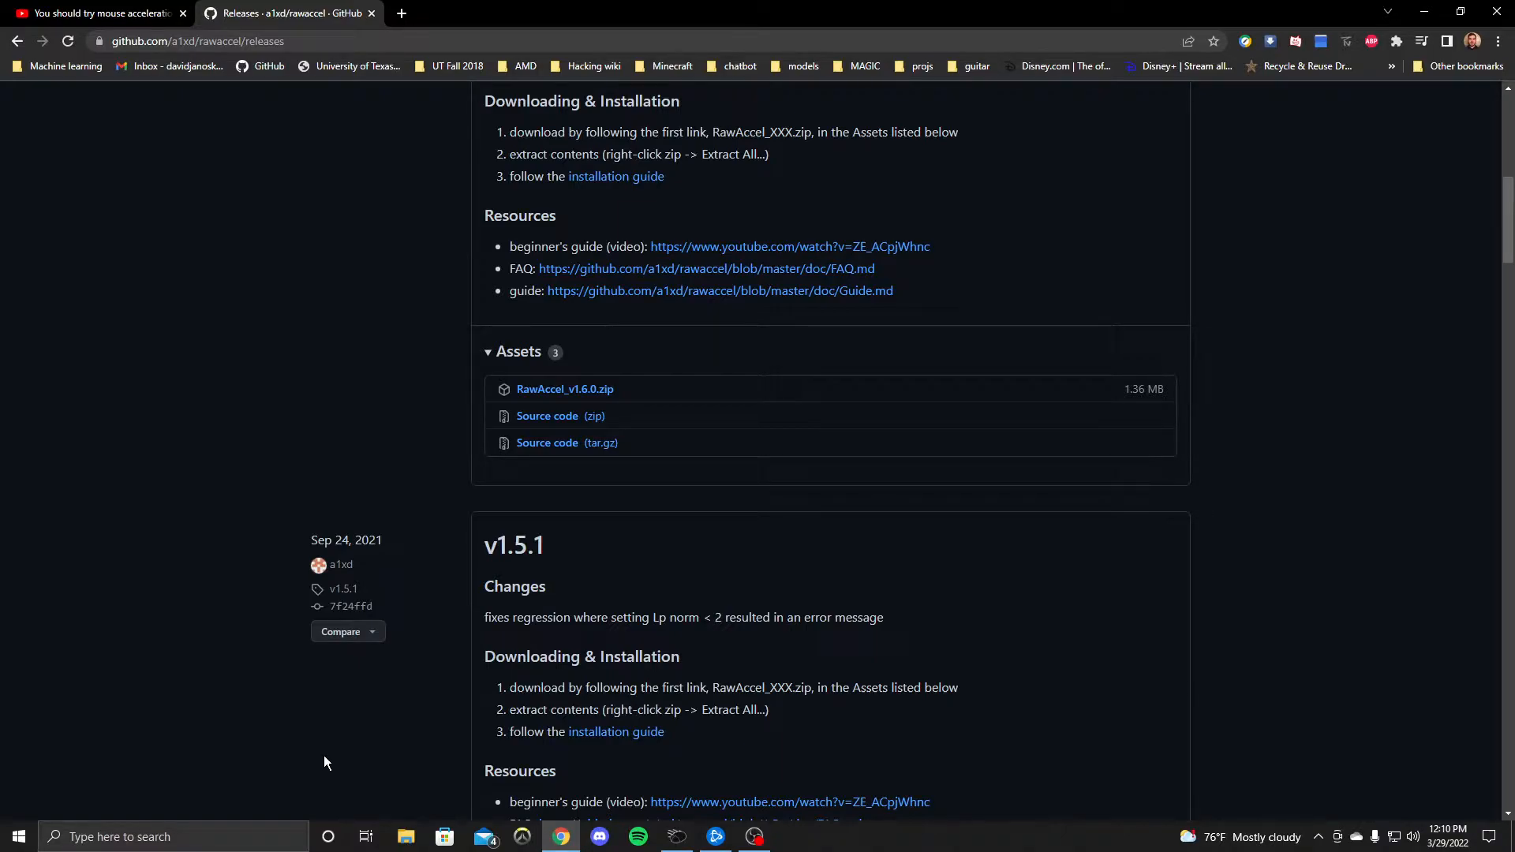
- Switch to the desktop, open the RawAccel folder and launch the rawaccel application
{"action": "left_click", "coordinate": [1424, 17]}
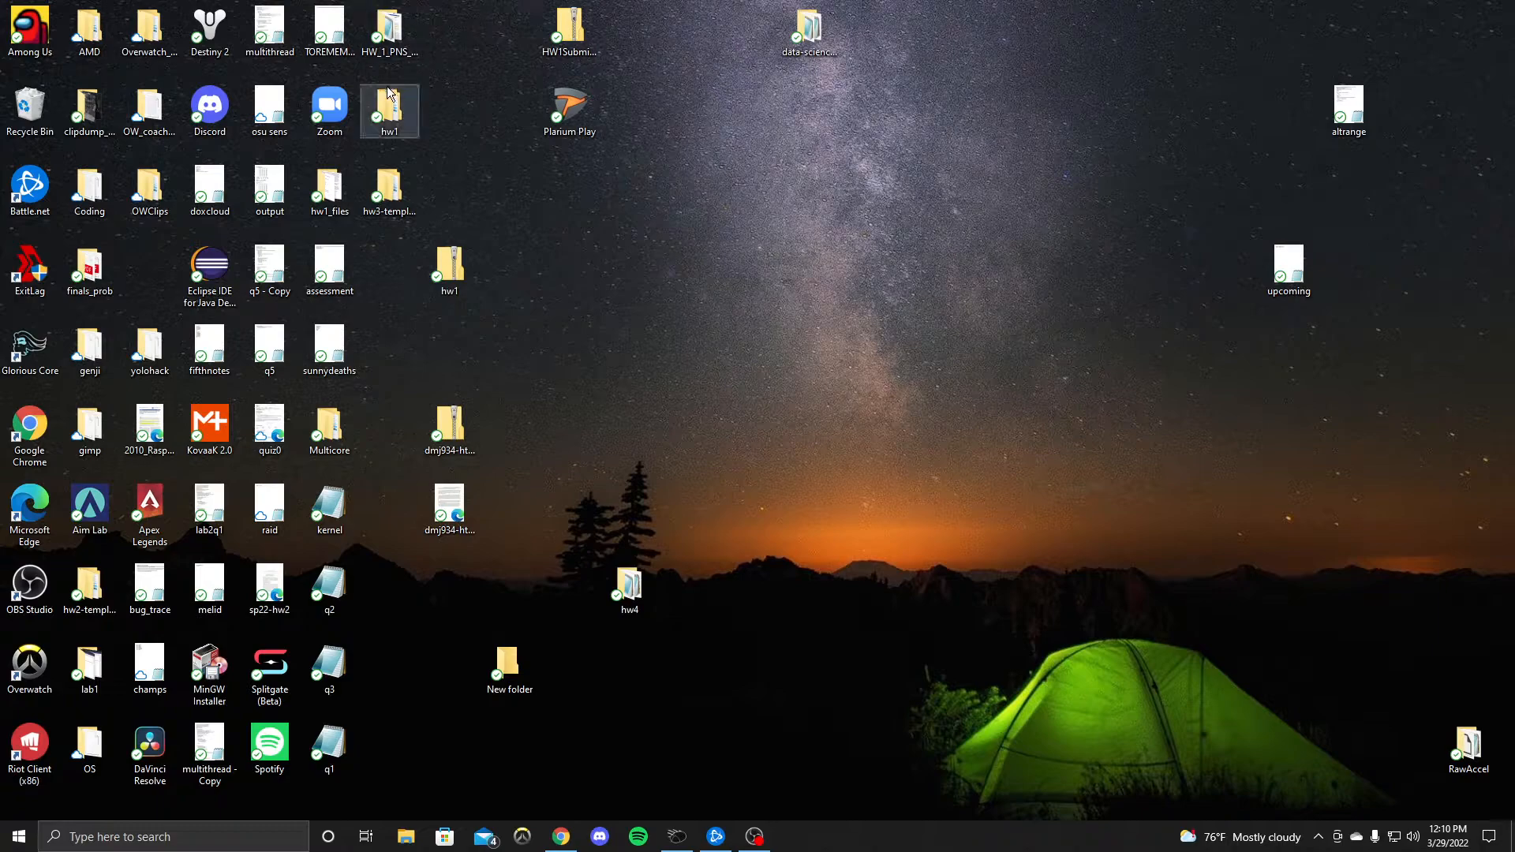
{"action": "double_click", "coordinate": [1466, 745]}
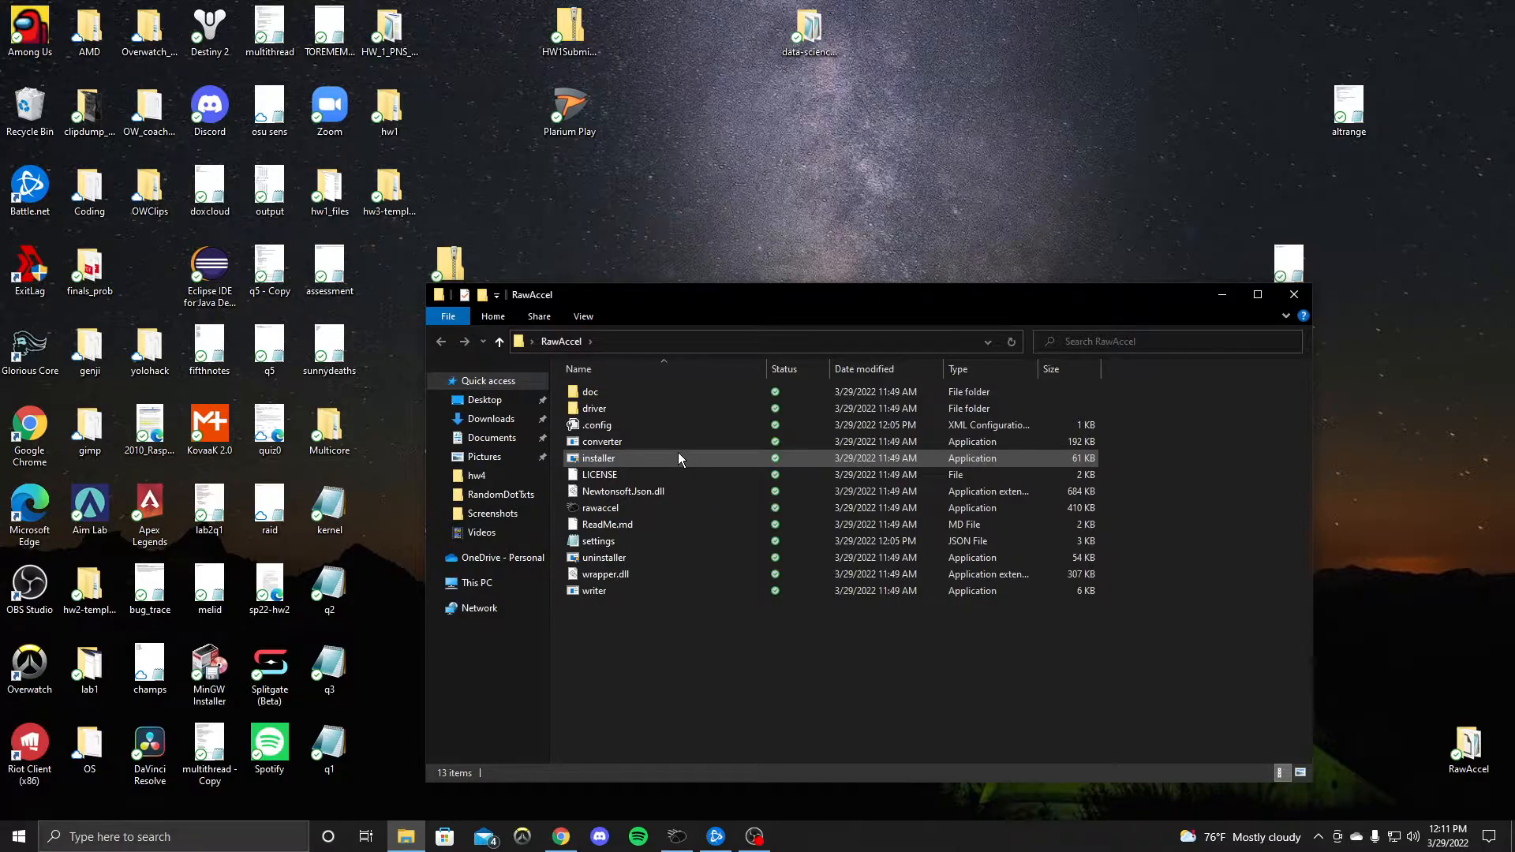
{"action": "right_click", "coordinate": [666, 509]}
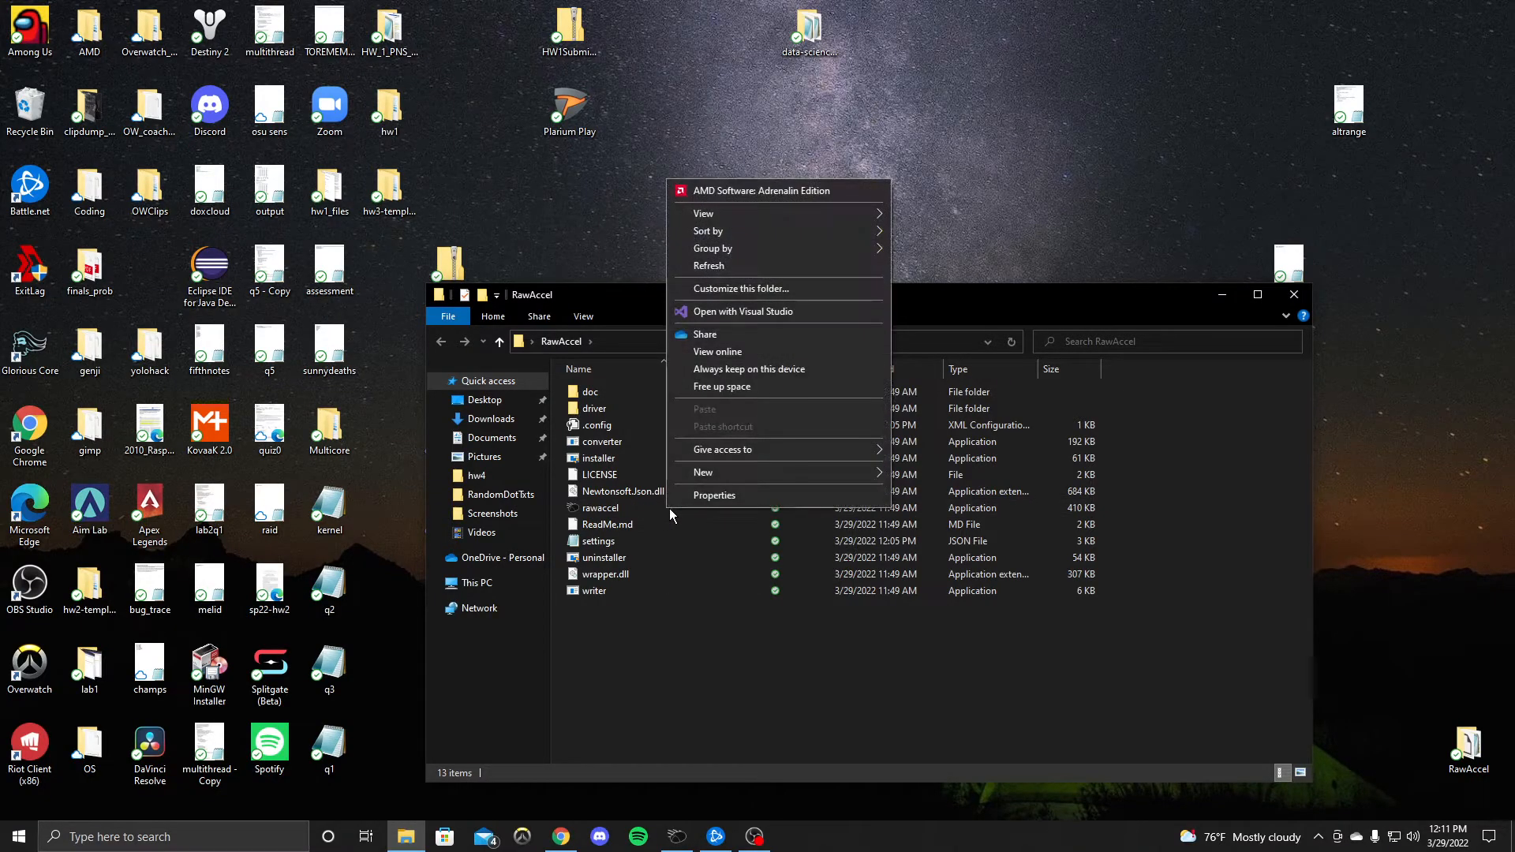
{"action": "double_click", "coordinate": [668, 510]}
{"action": "right_click", "coordinate": [667, 508]}
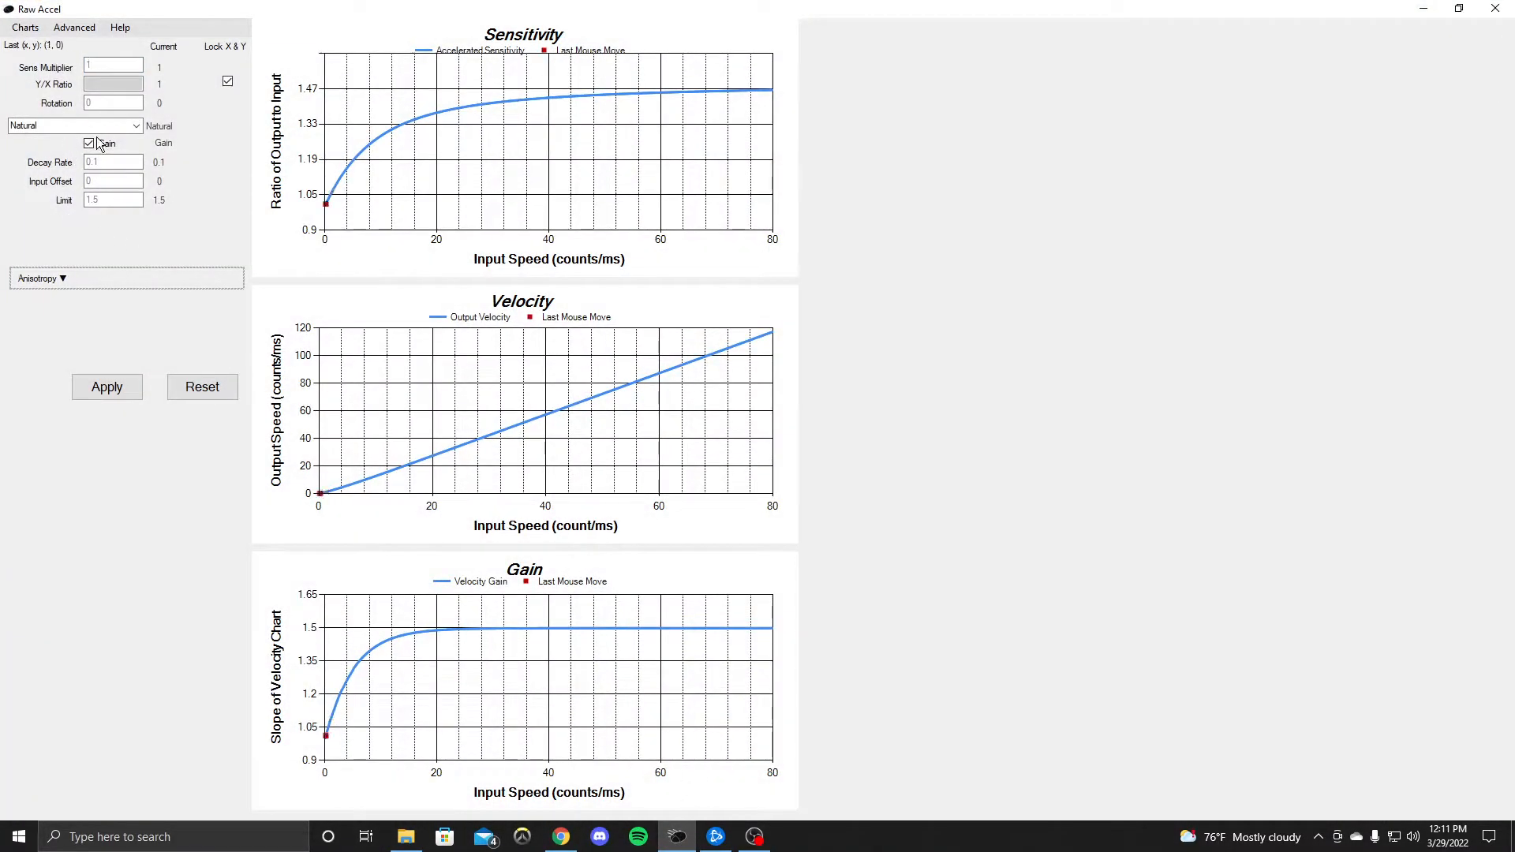
- Review the chart scaling options for DPI and poll rate, and check the device list without changing it
{"action": "left_click", "coordinate": [25, 28]}
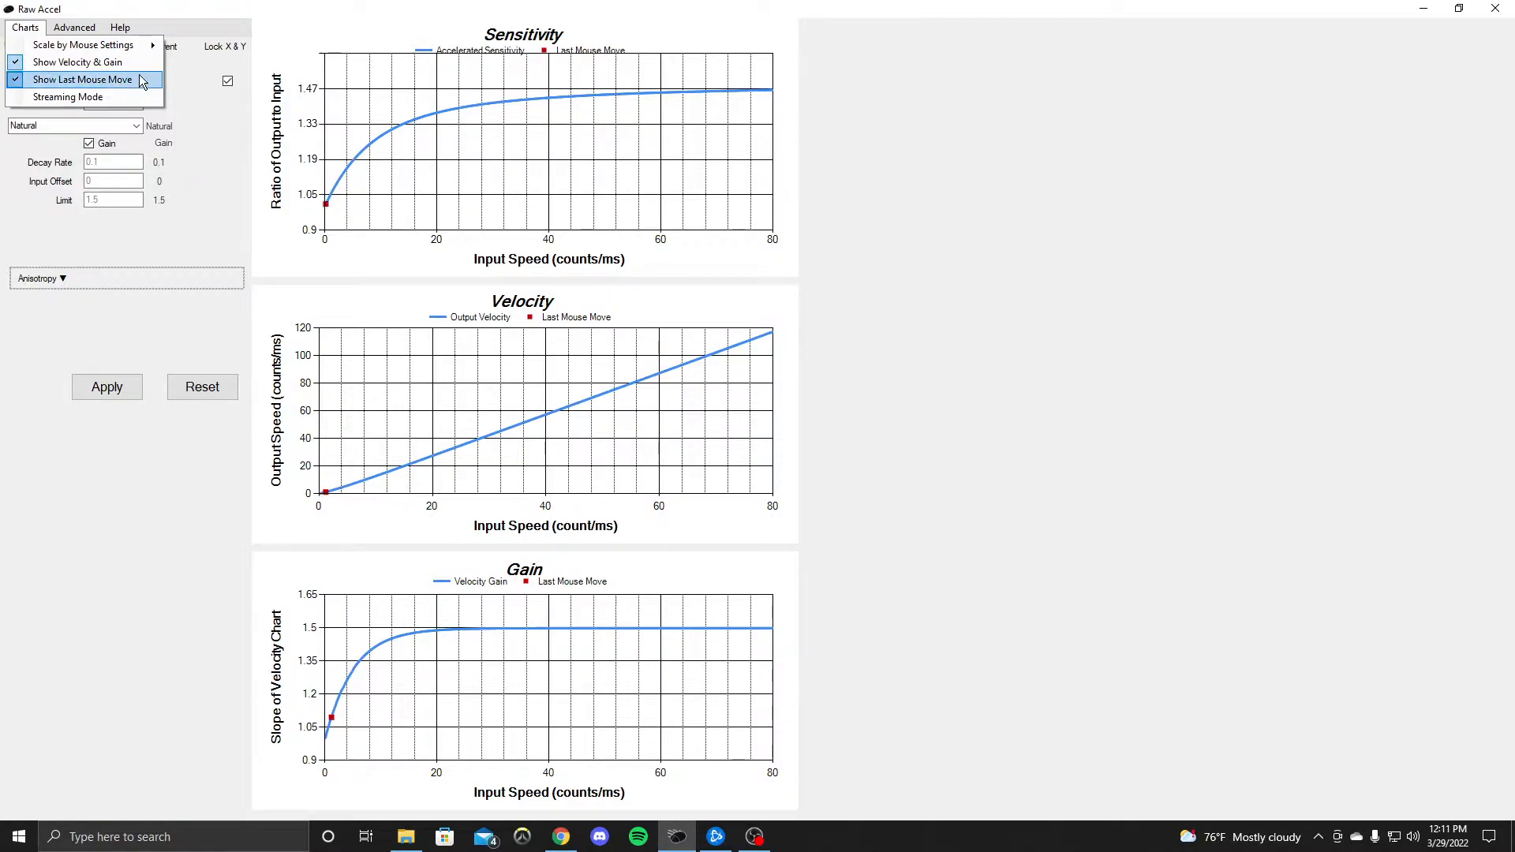
{"action": "mouse_move", "coordinate": [123, 52]}
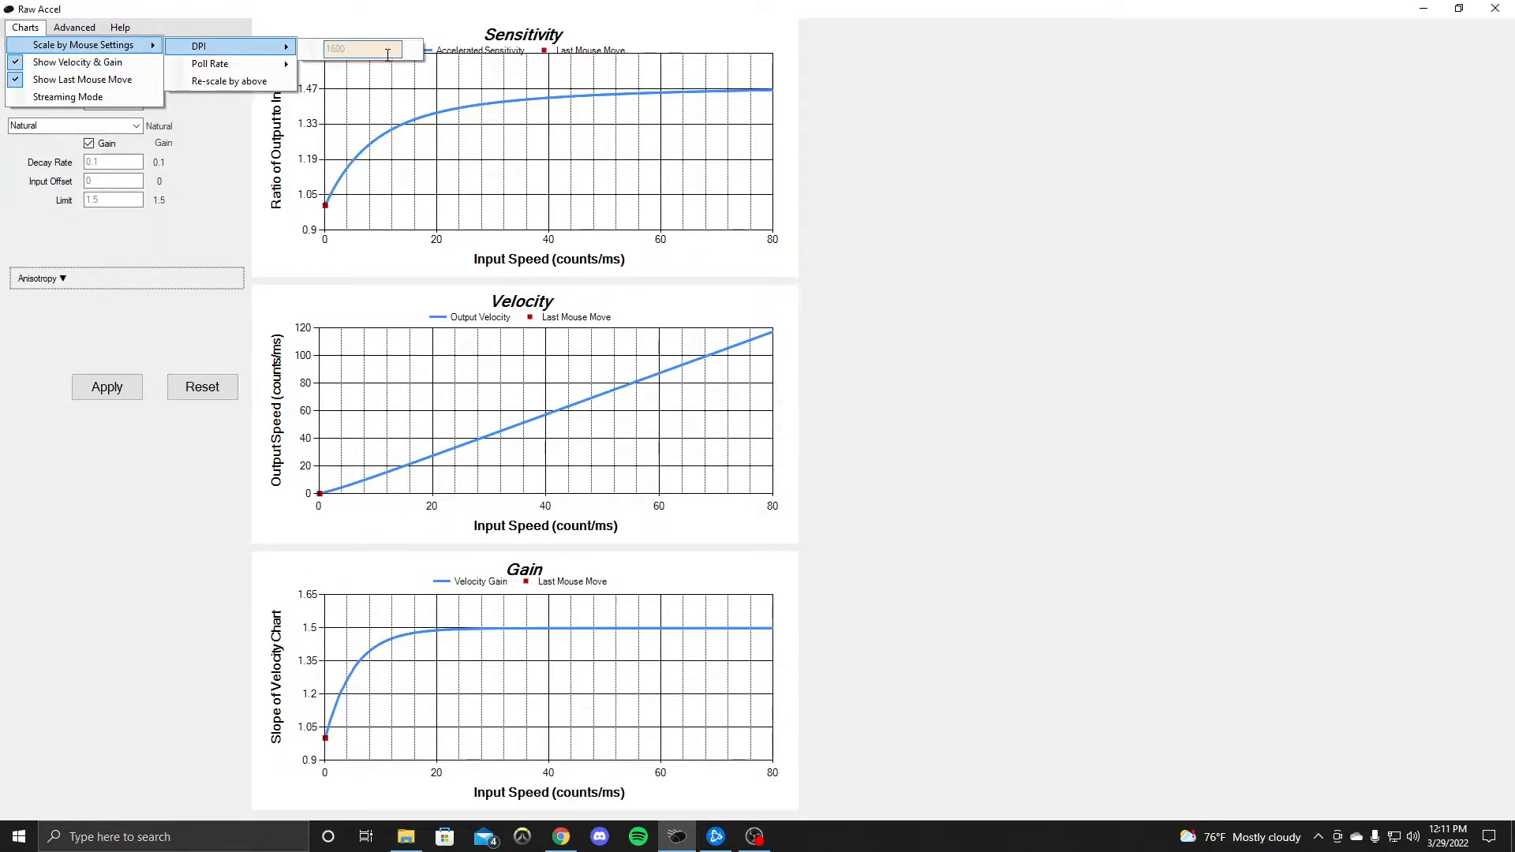
{"action": "mouse_move", "coordinate": [225, 66]}
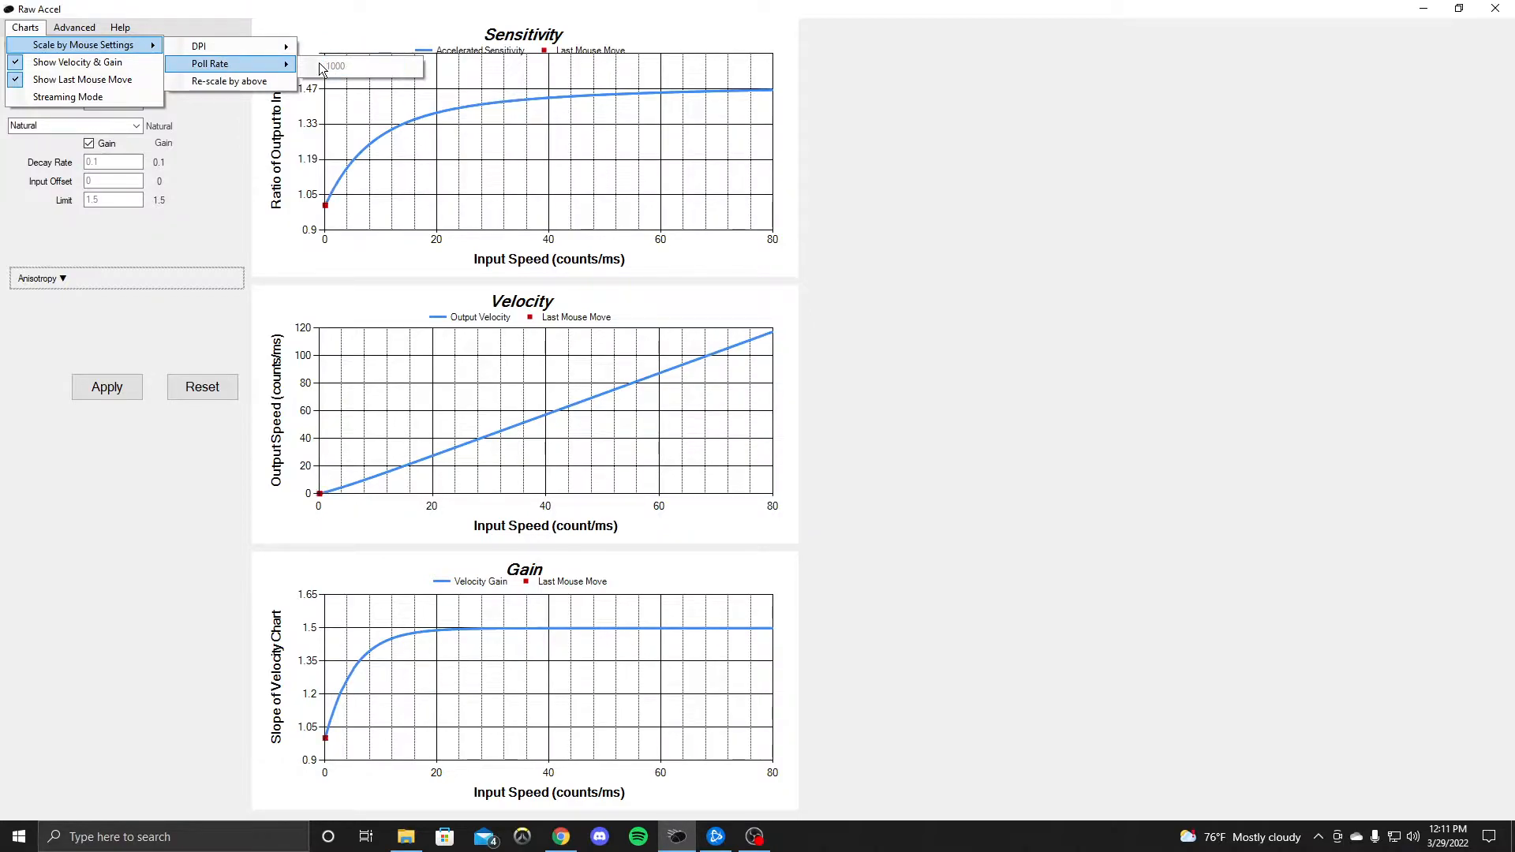
{"action": "mouse_move", "coordinate": [68, 32]}
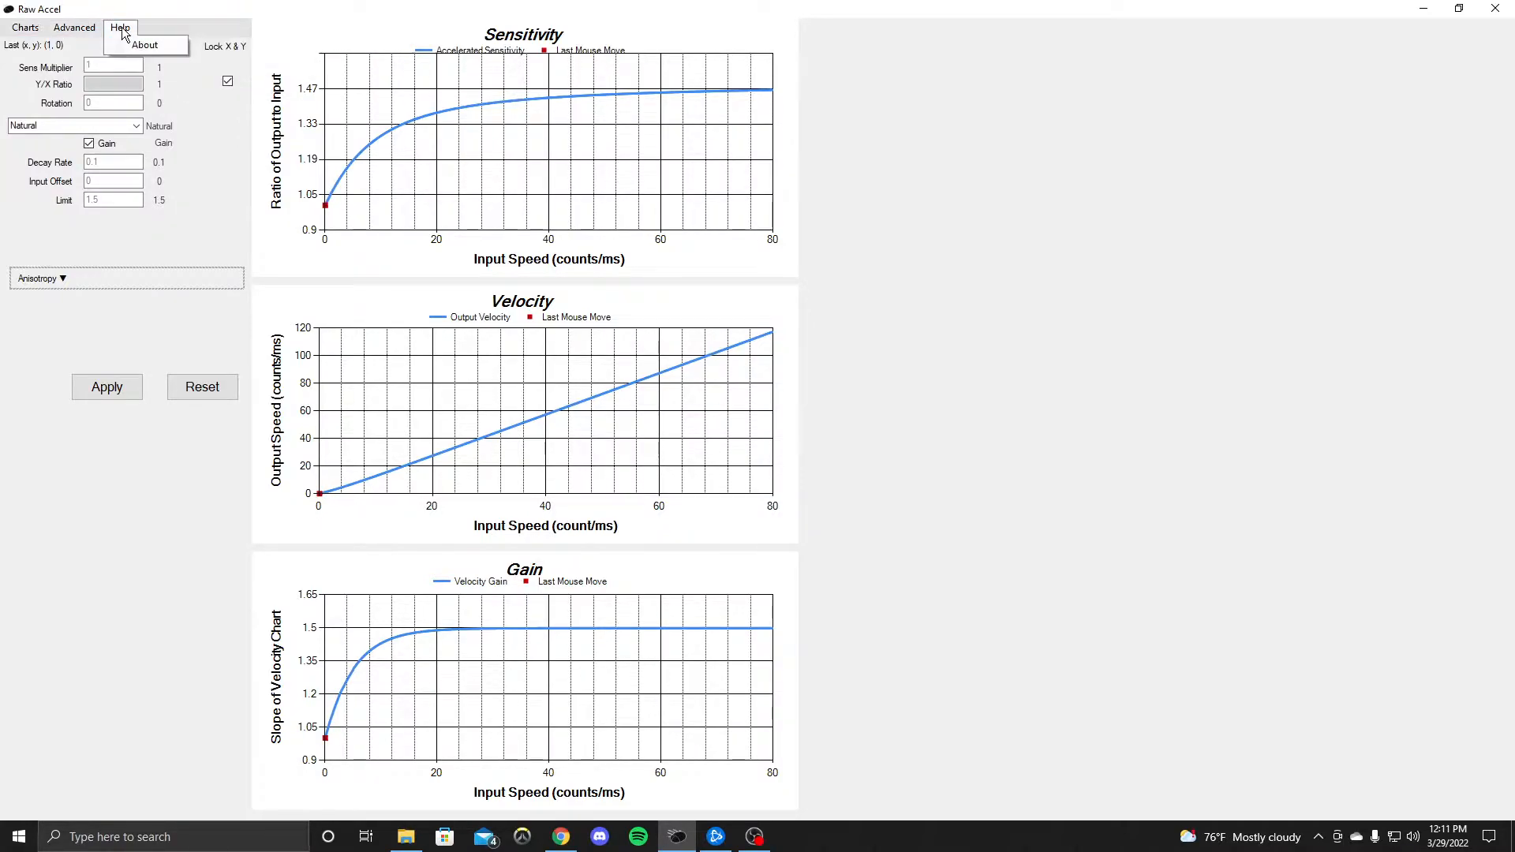
{"action": "left_click", "coordinate": [101, 62]}
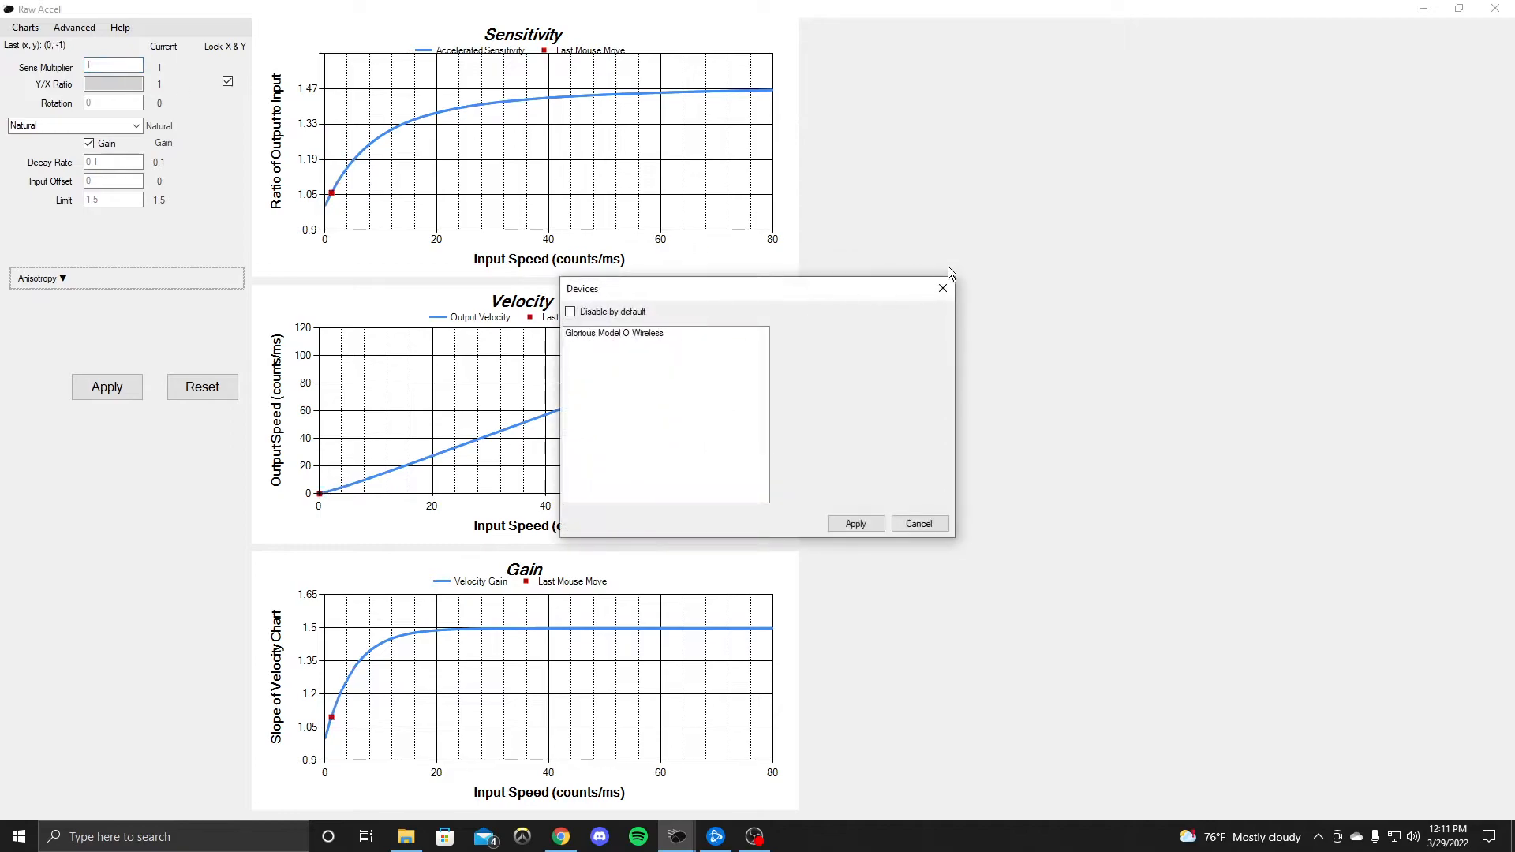
{"action": "left_click", "coordinate": [939, 290]}
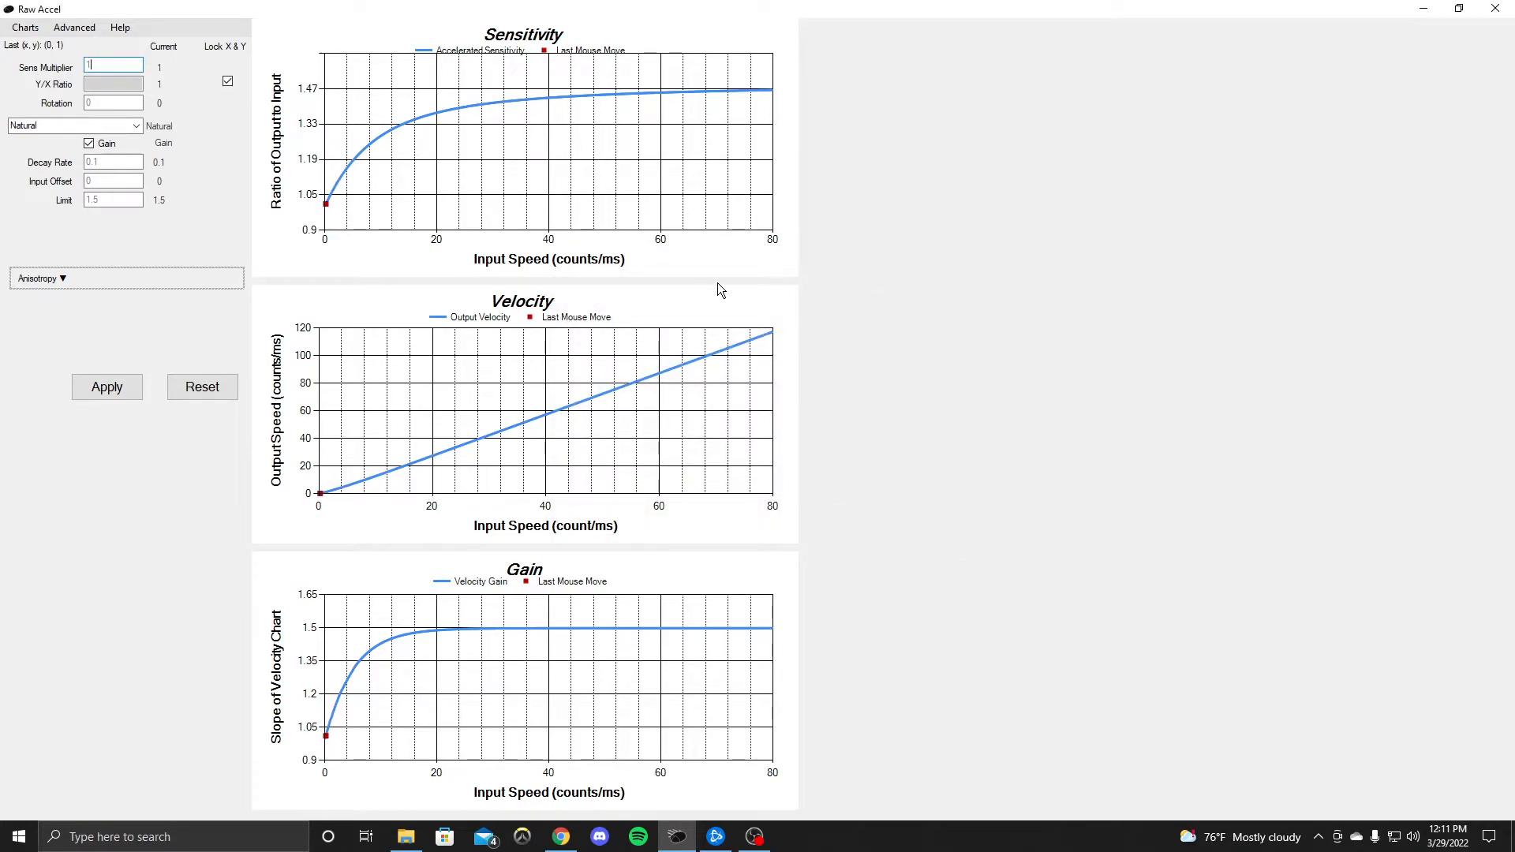
- Apply a Linear acceleration curve with acceleration 0.1, input offset 15 and Gain disabled
{"action": "left_click", "coordinate": [137, 127]}
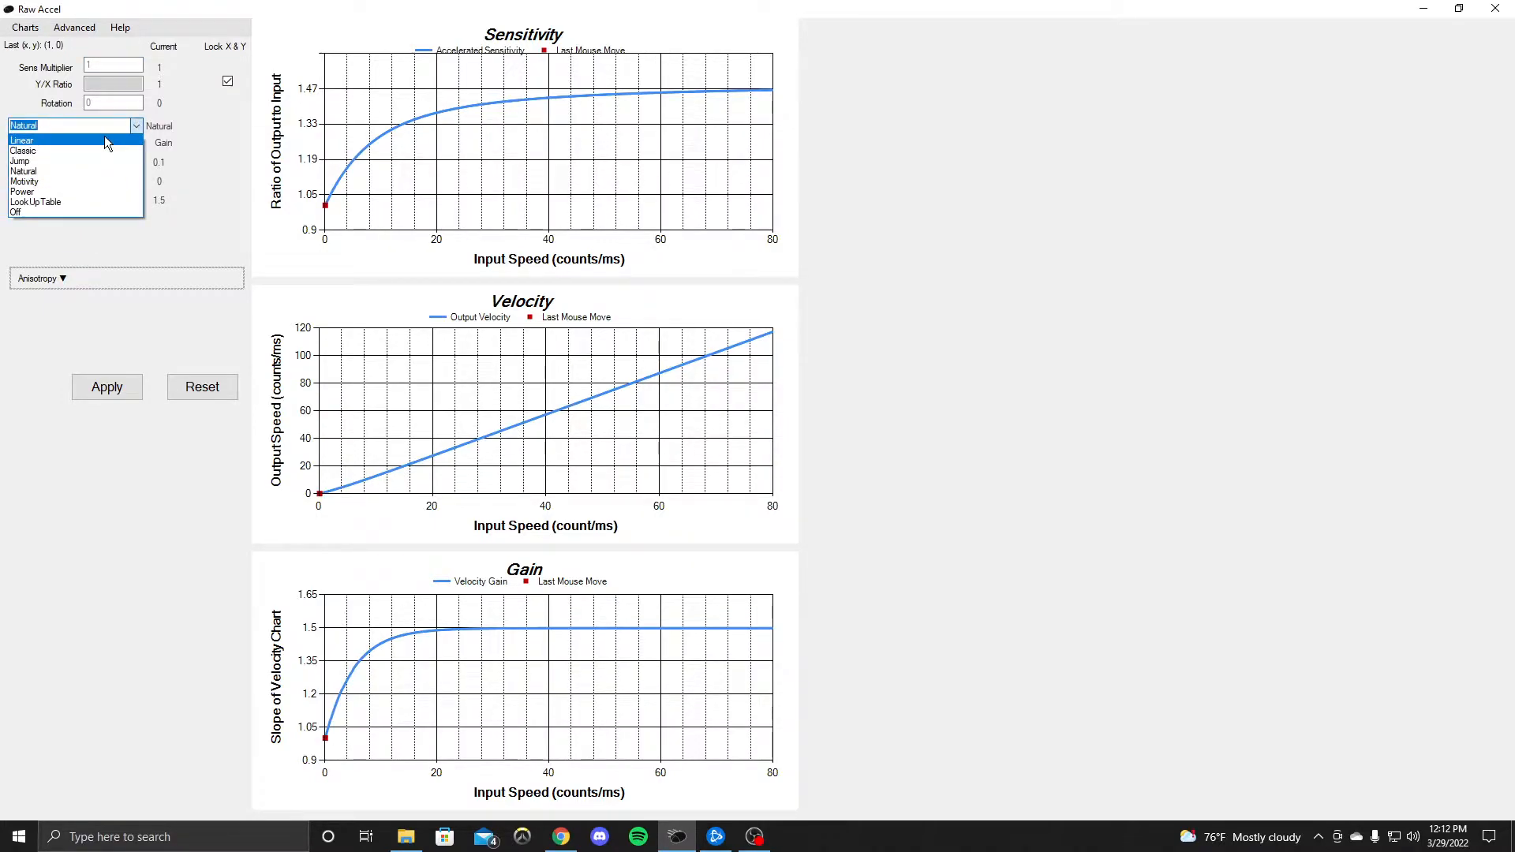
{"action": "left_click", "coordinate": [107, 141]}
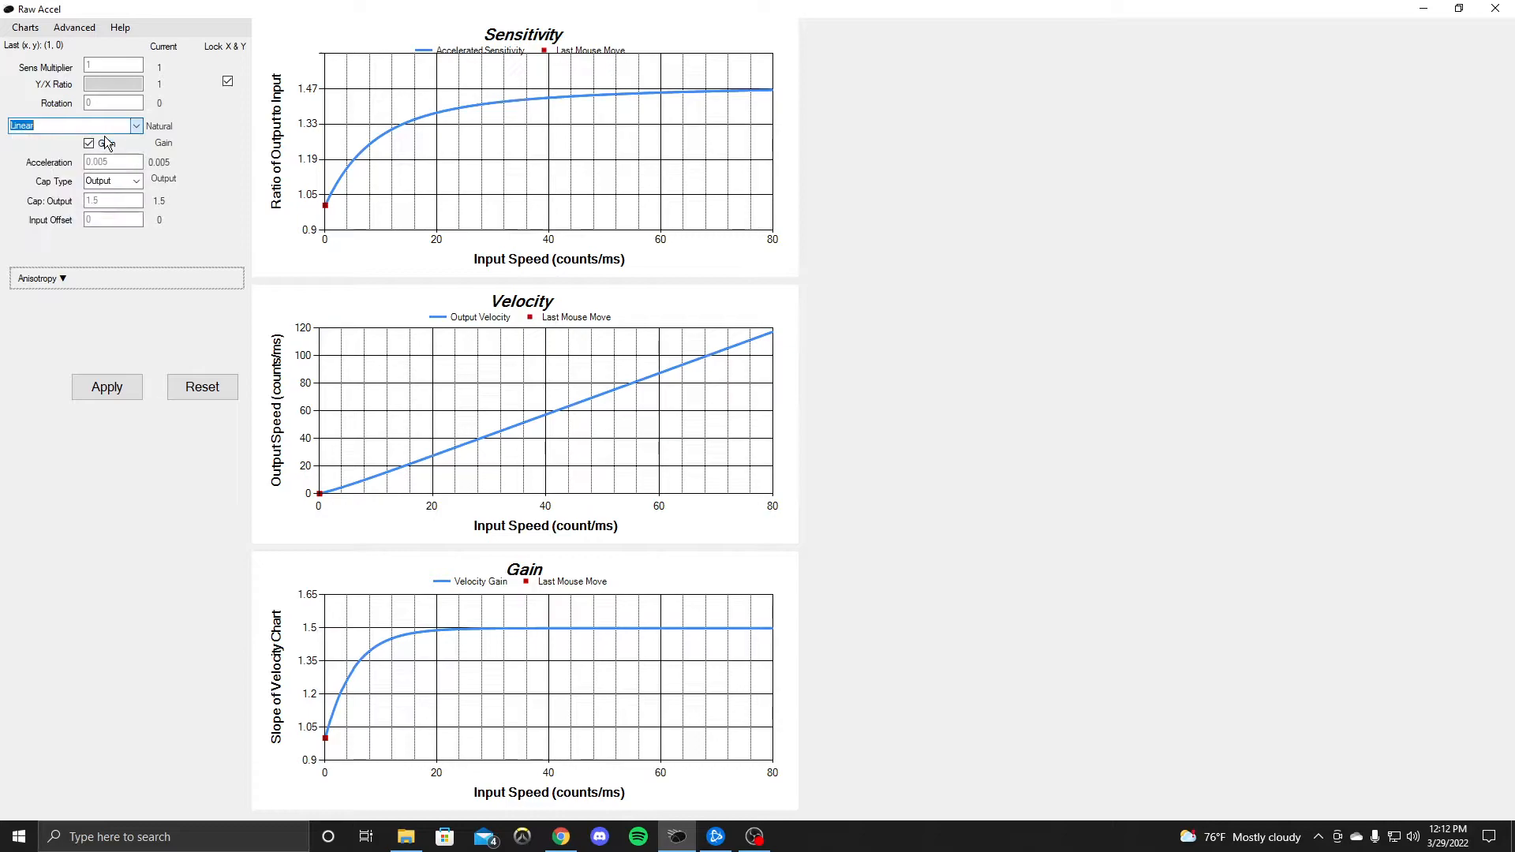
{"action": "left_click_drag", "start_coordinate": [124, 220], "coordinate": [34, 207]}
{"action": "type", "text": "15"}
{"action": "key", "text": "Return"}
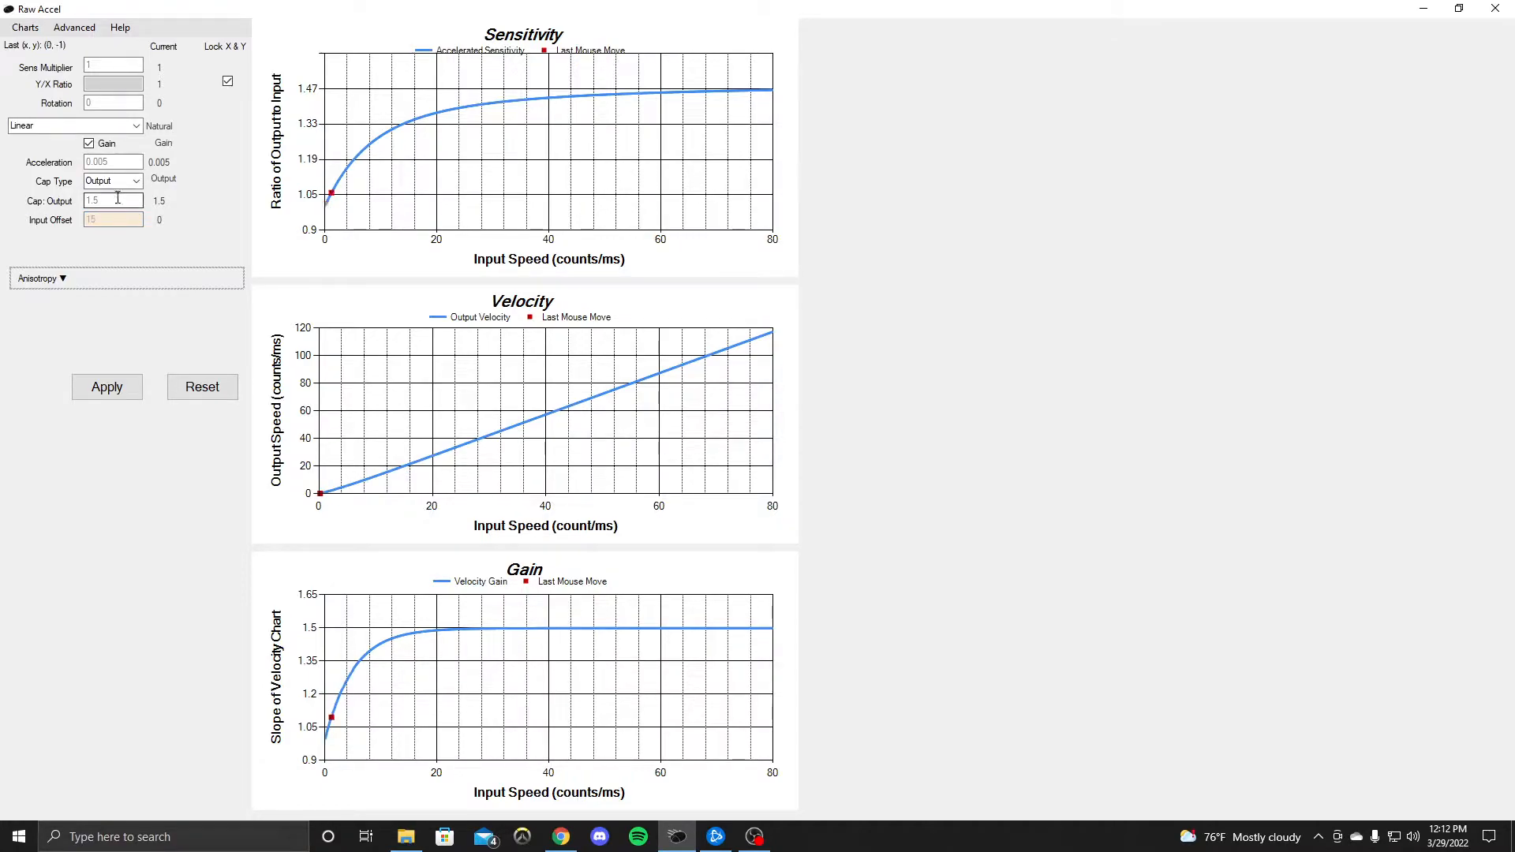
{"action": "left_click", "coordinate": [123, 166]}
{"action": "type", "text": "0.1"}
{"action": "left_click", "coordinate": [89, 145]}
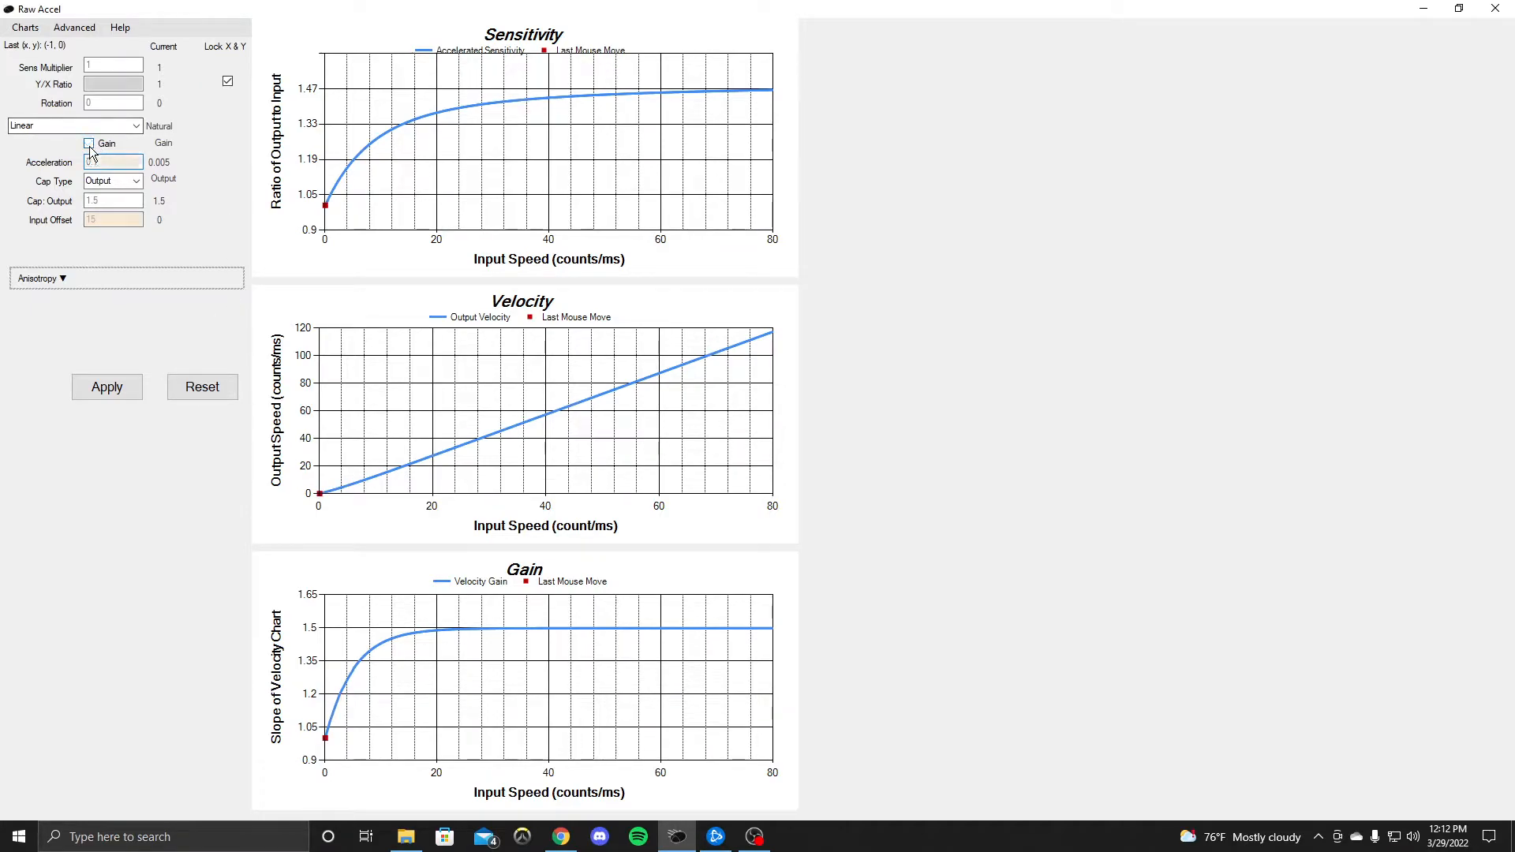
{"action": "left_click", "coordinate": [118, 379]}
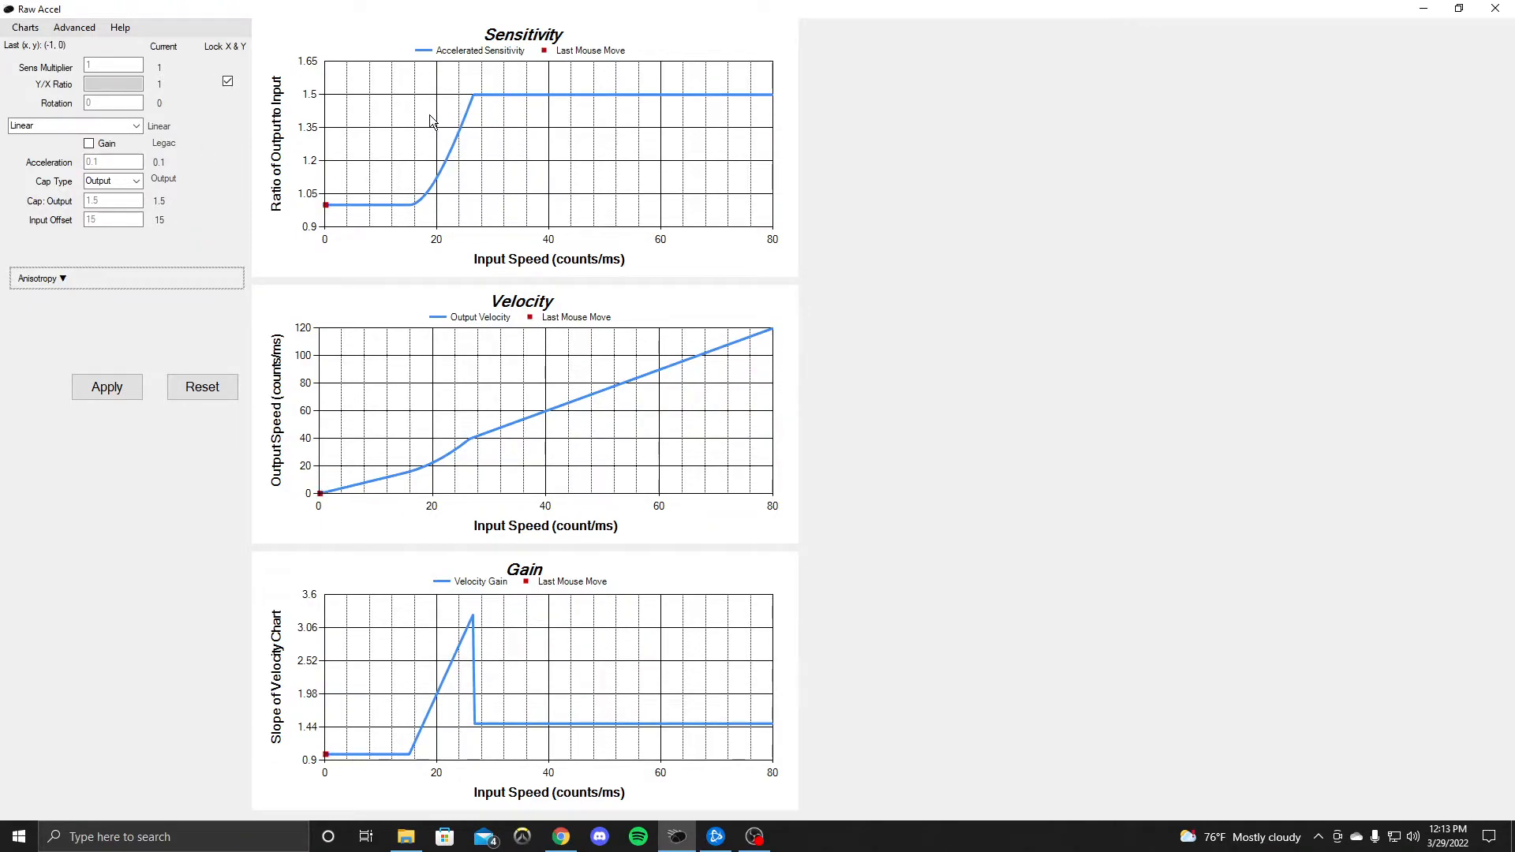
- Switch the acceleration curve to Natural, enable Gain and apply the settings
{"action": "left_click", "coordinate": [134, 126]}
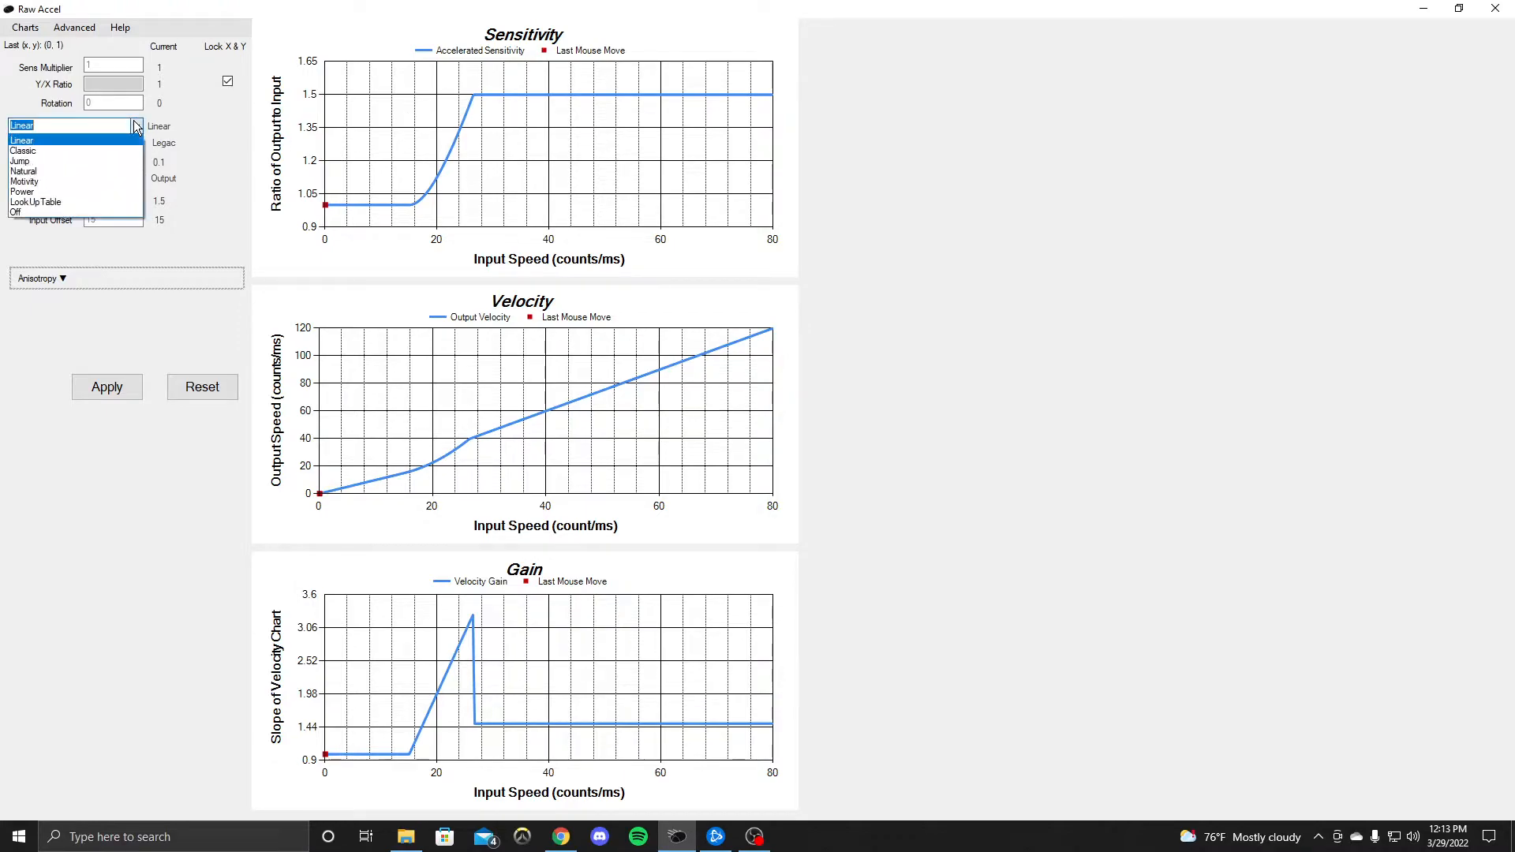
{"action": "left_click", "coordinate": [75, 171]}
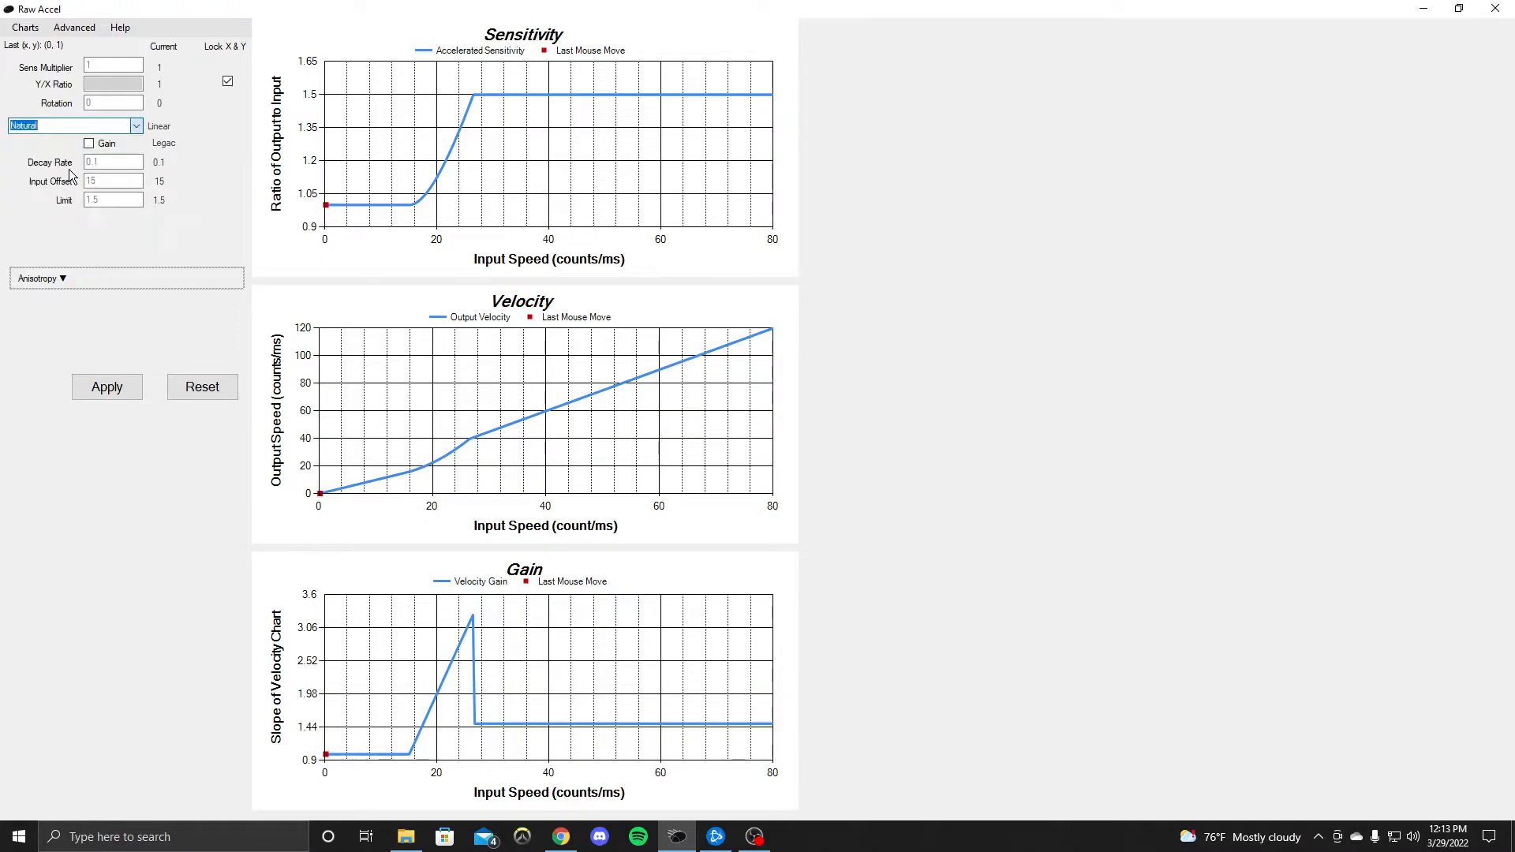
{"action": "left_click", "coordinate": [89, 144]}
{"action": "left_click", "coordinate": [110, 388]}
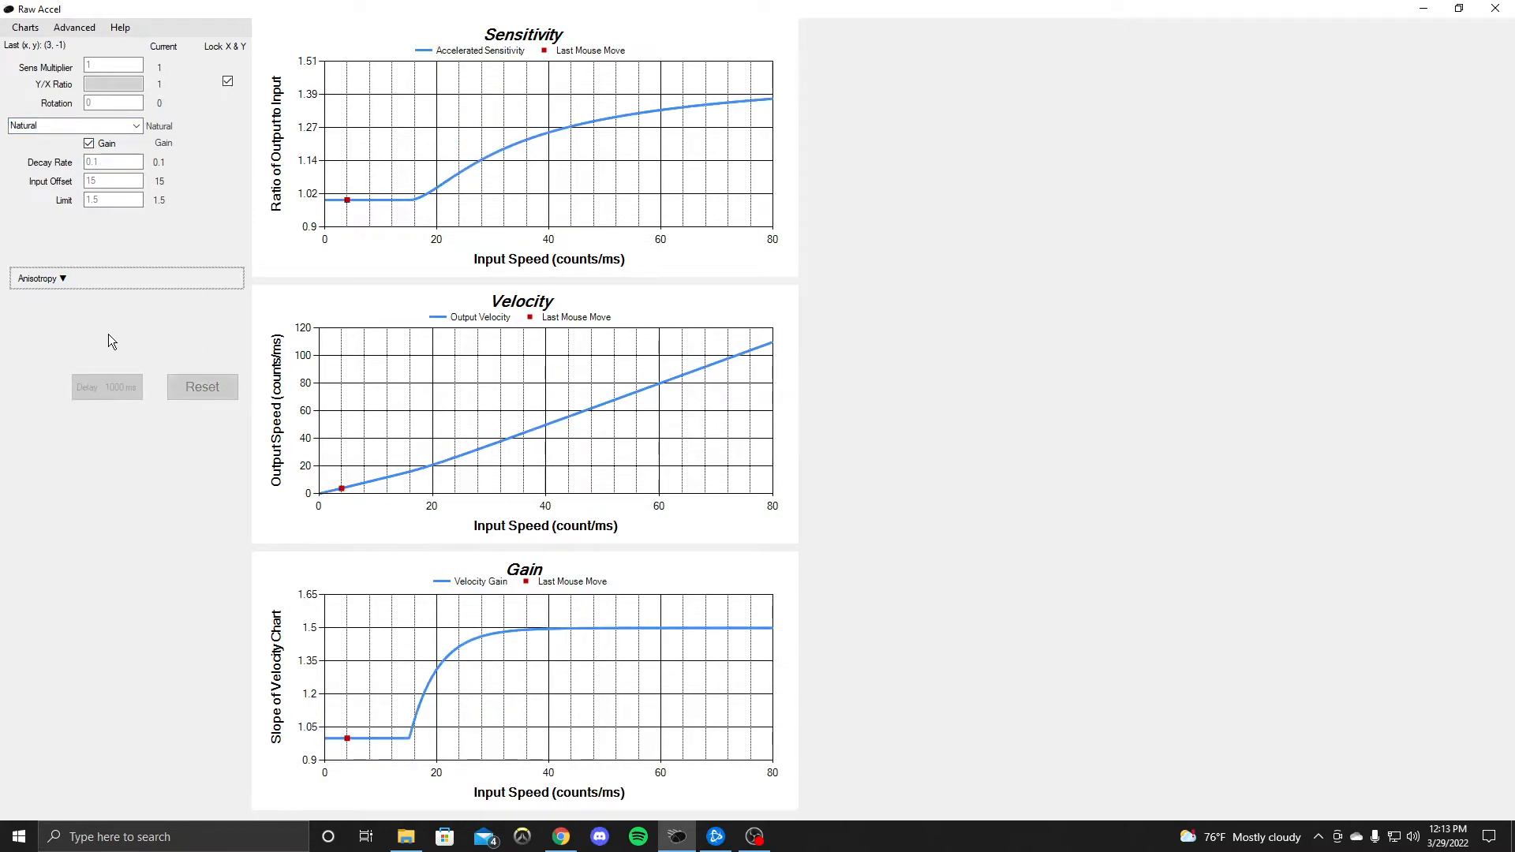
- Set the Natural curve's input offset to 0 and apply the settings
{"action": "key", "text": "shift+Tab"}
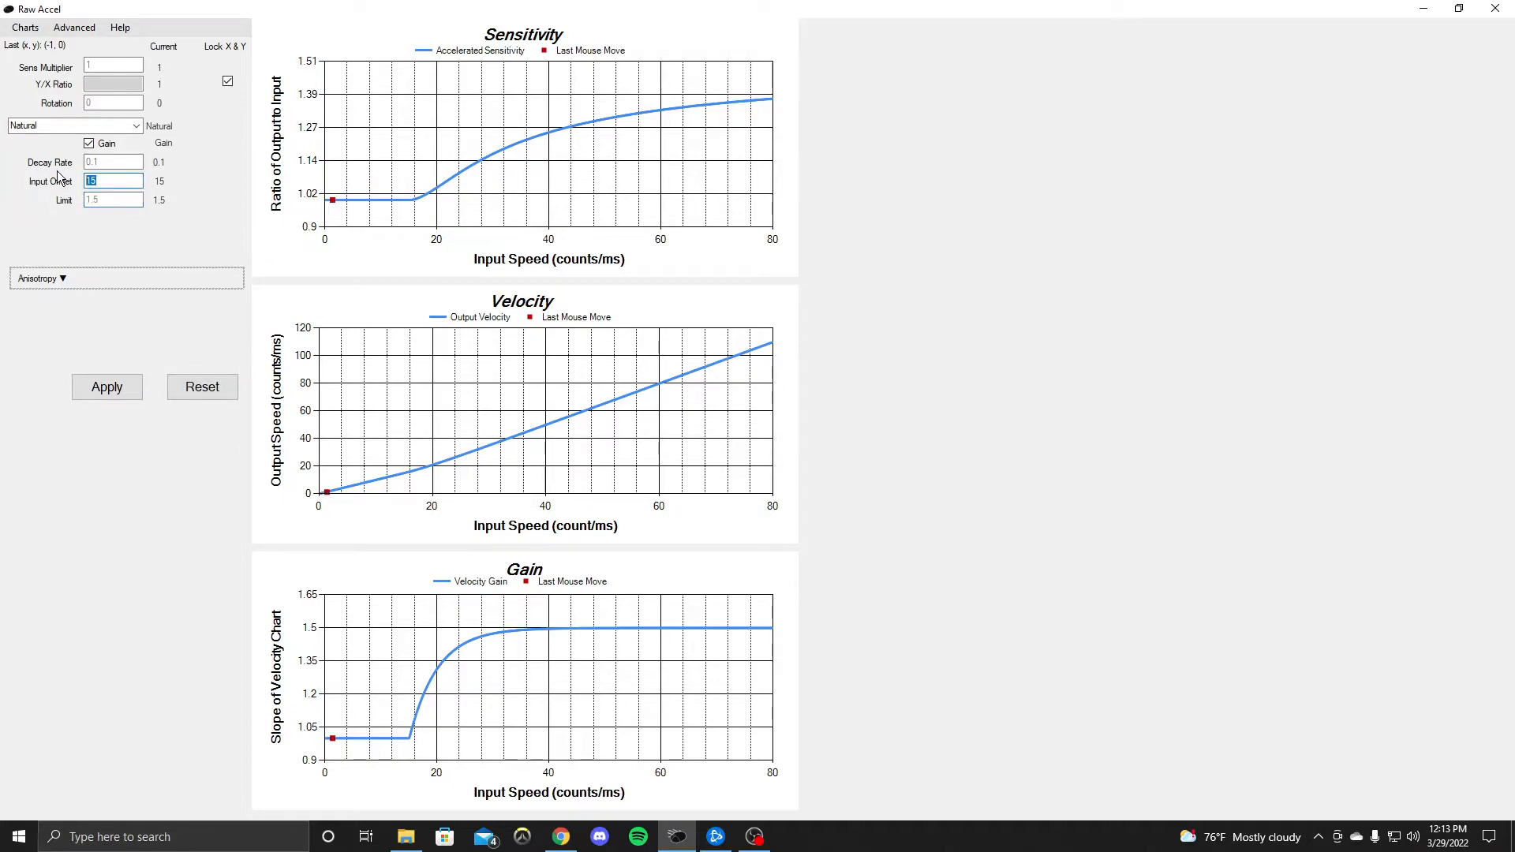
{"action": "type", "text": "0"}
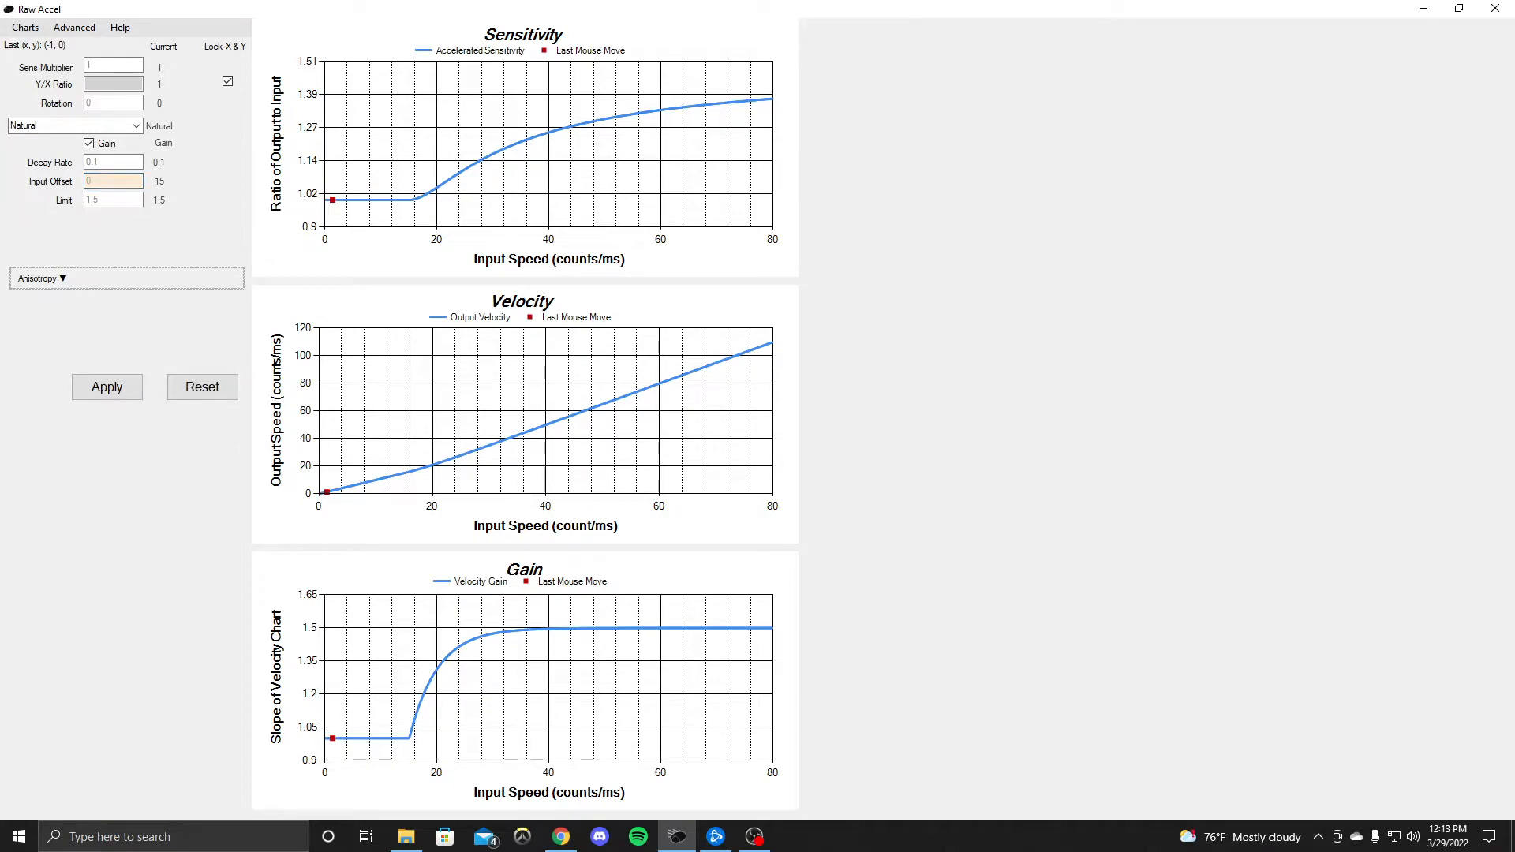
{"action": "left_click", "coordinate": [92, 386]}
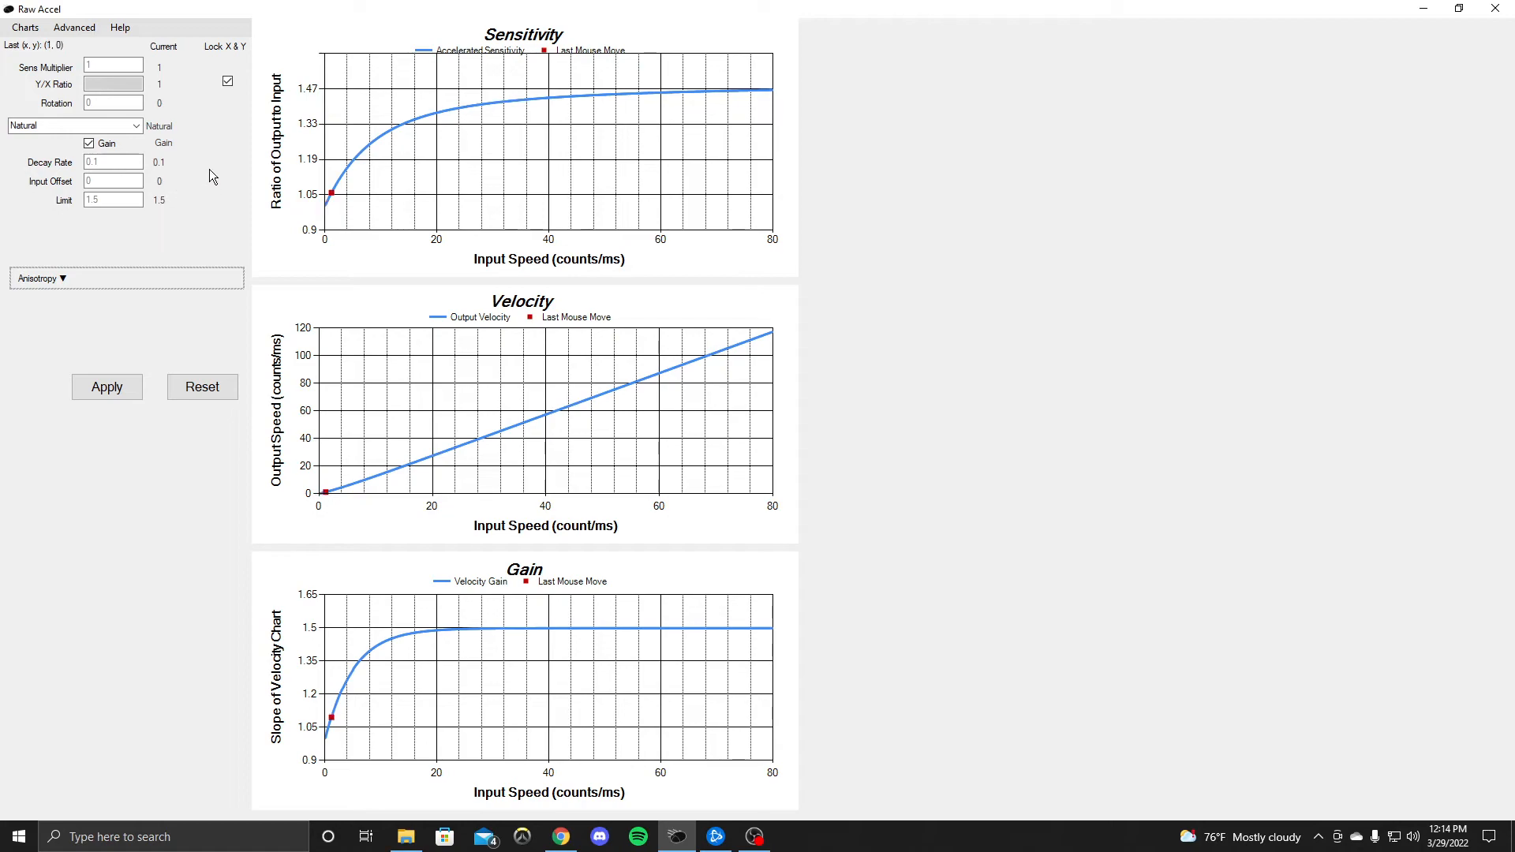
{"action": "left_click", "coordinate": [114, 161]}
{"action": "left_click", "coordinate": [124, 392]}
- Close Raw Accel and switch to OBS Studio
{"action": "mouse_move", "coordinate": [744, 846]}
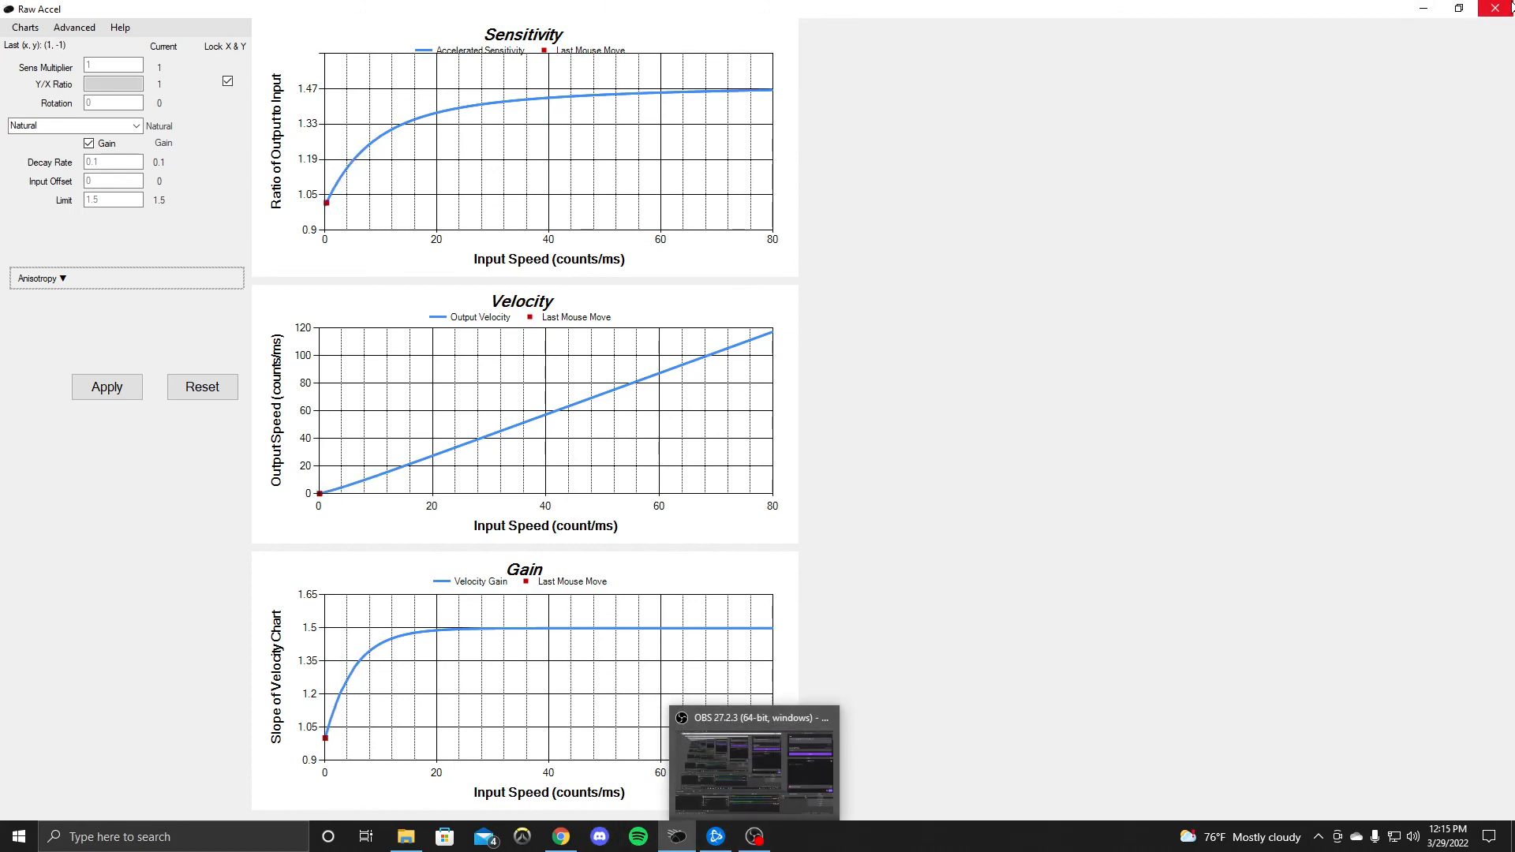
{"action": "left_click", "coordinate": [677, 836]}
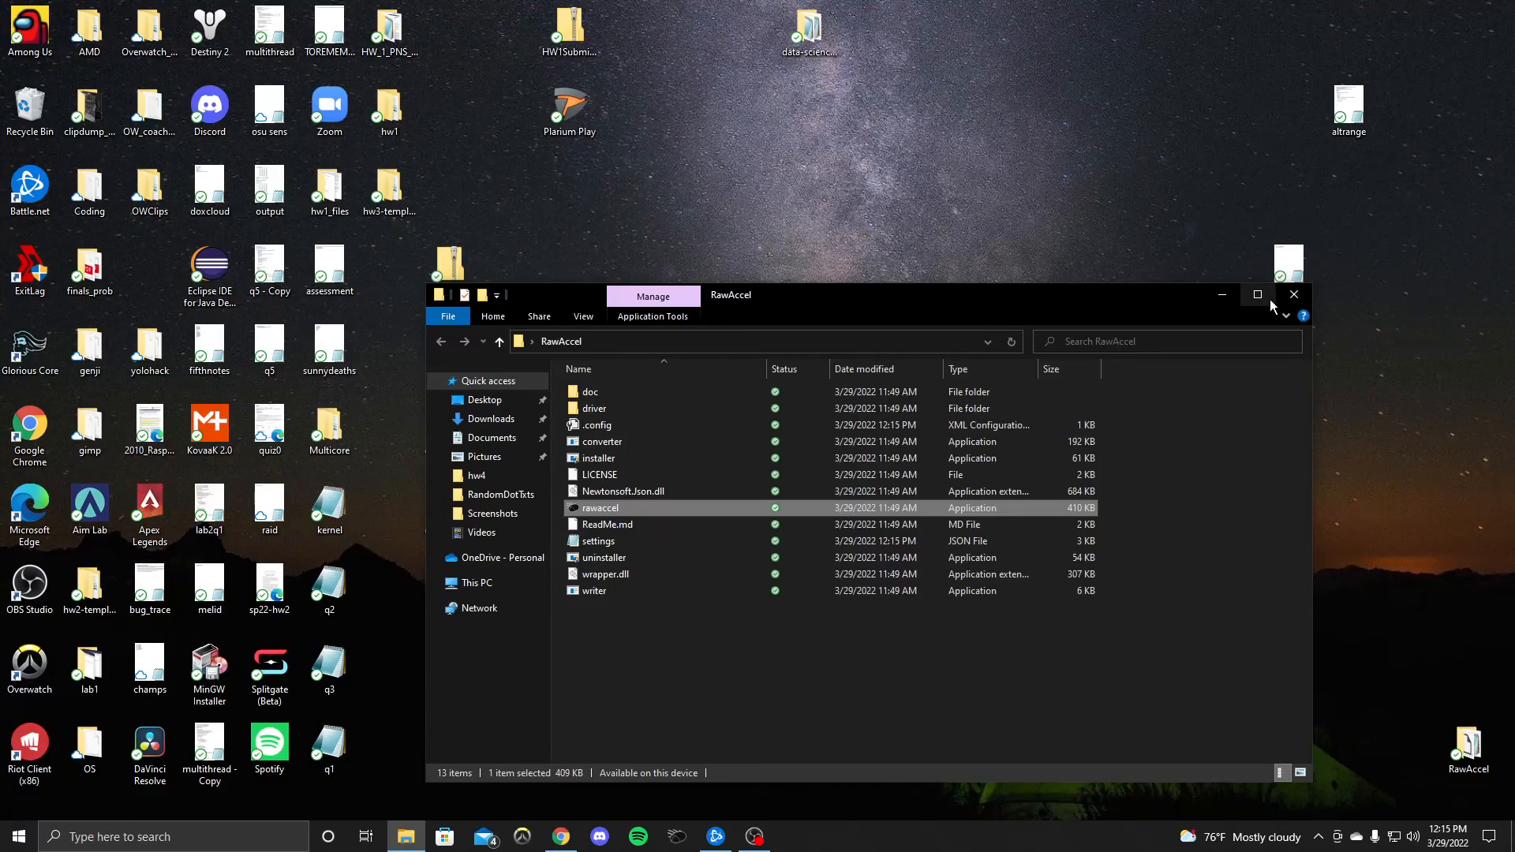
{"action": "left_click", "coordinate": [753, 841]}
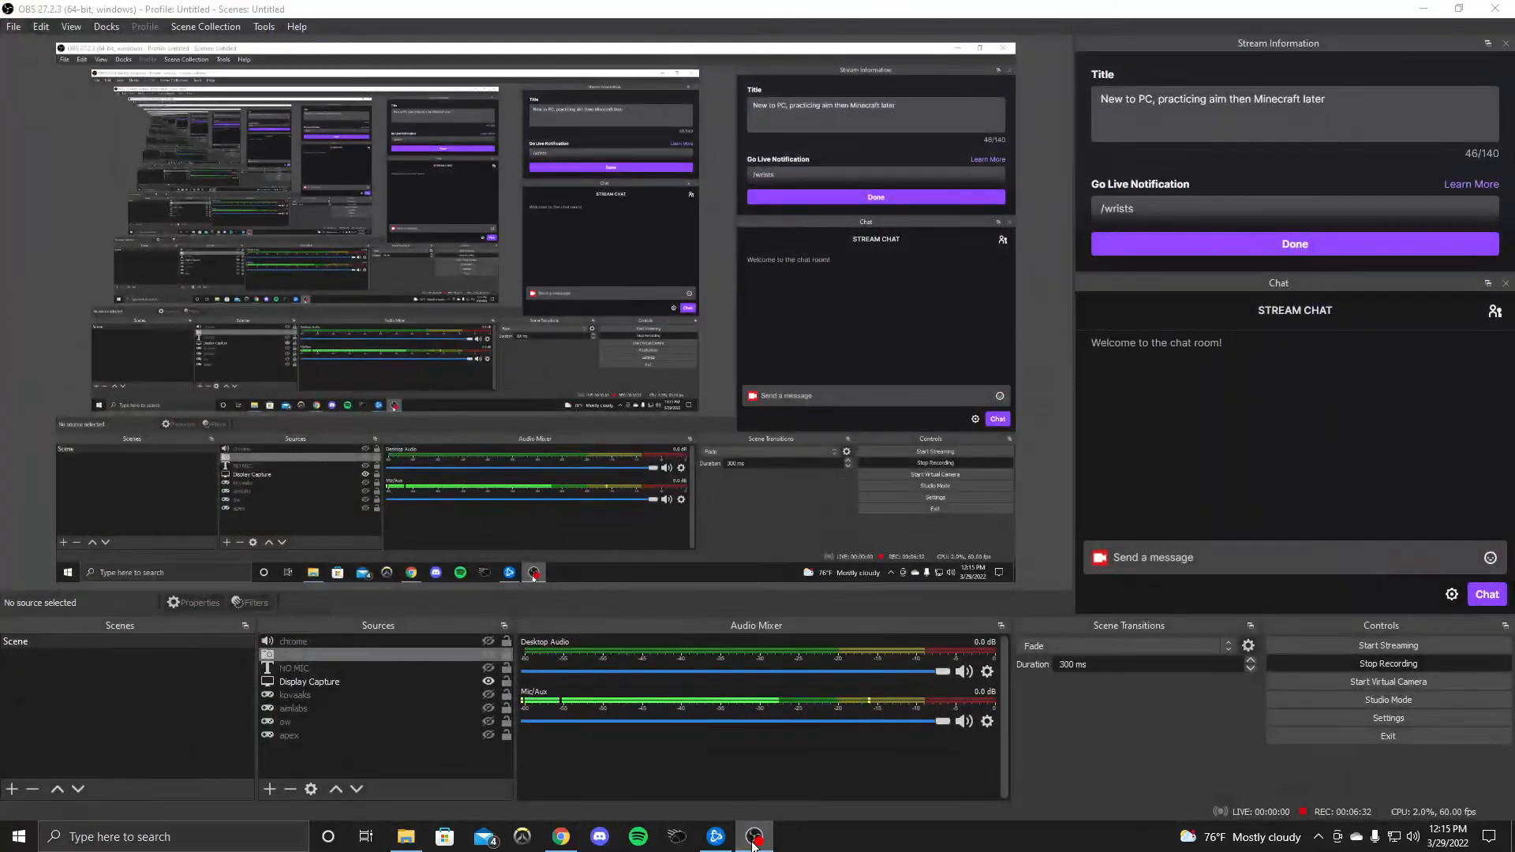